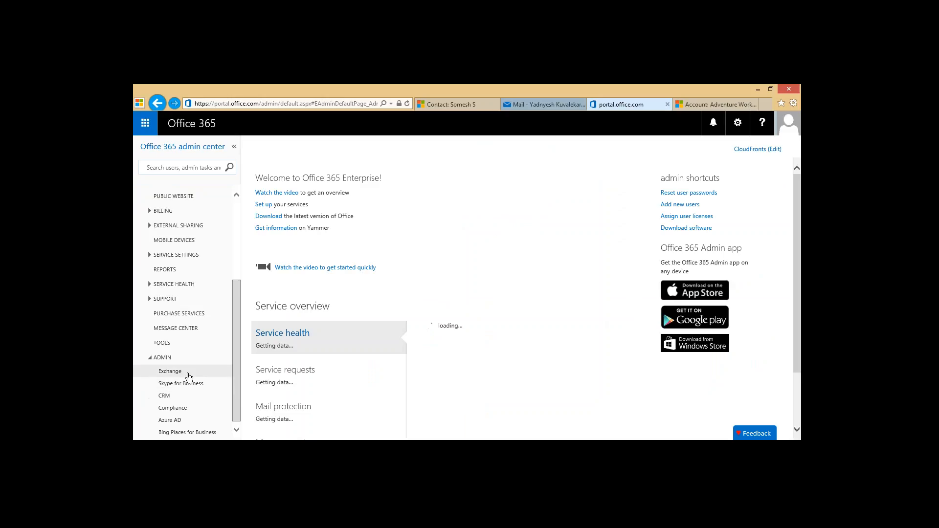
Open the organization's apps list in the Exchange admin center and select the Dynamics CRM app
click(185, 373)
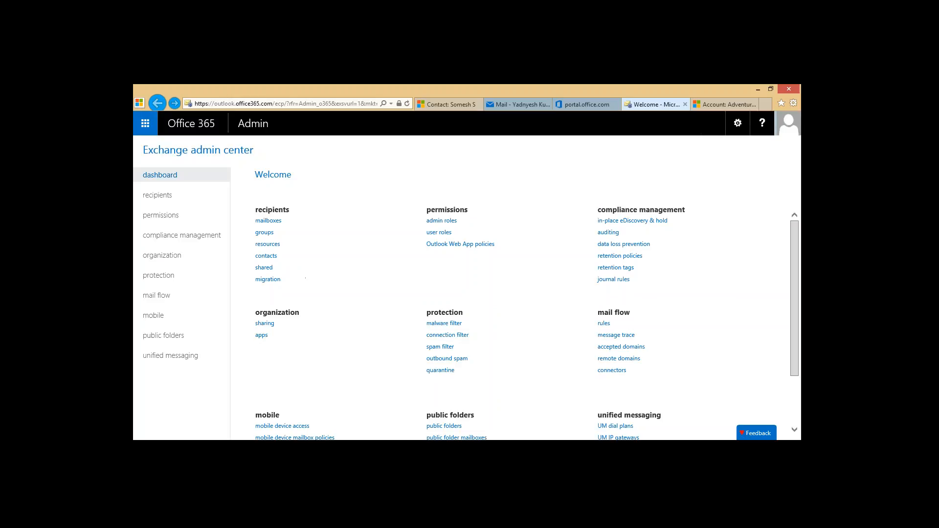
click(170, 258)
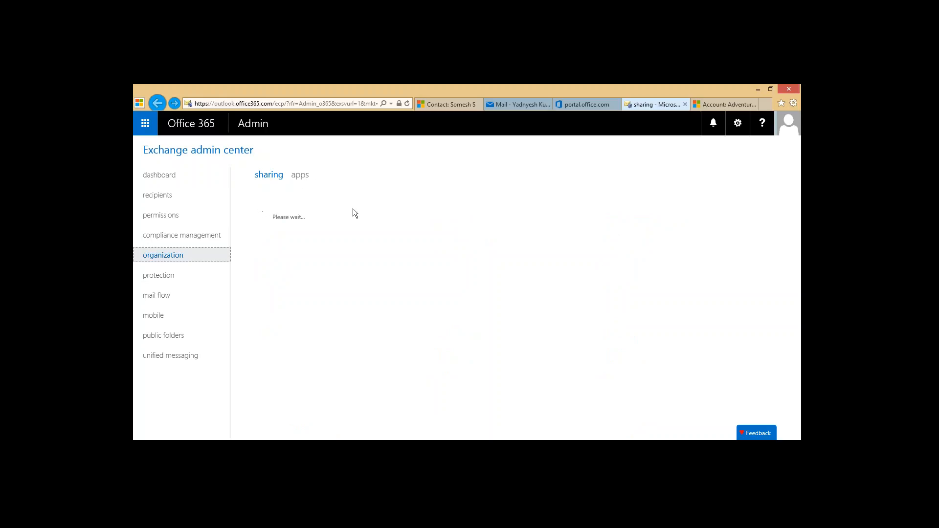
click(299, 175)
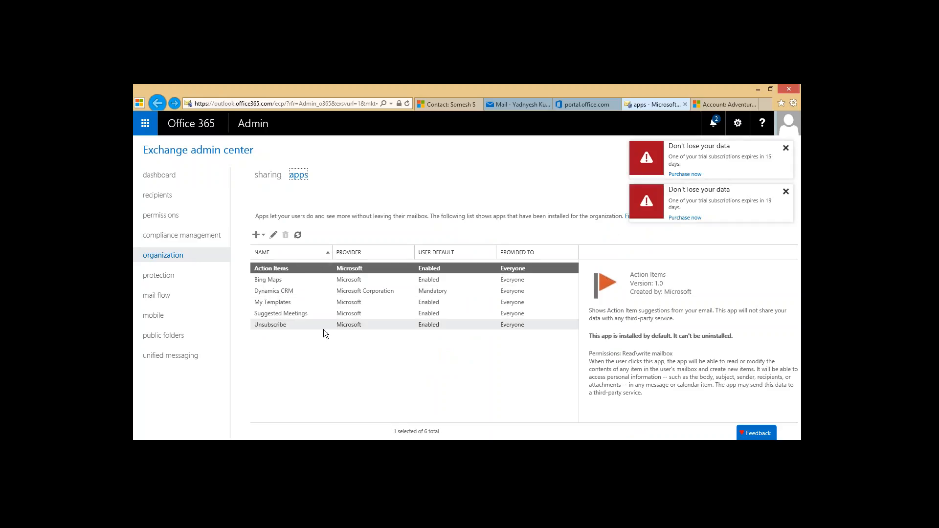
click(315, 294)
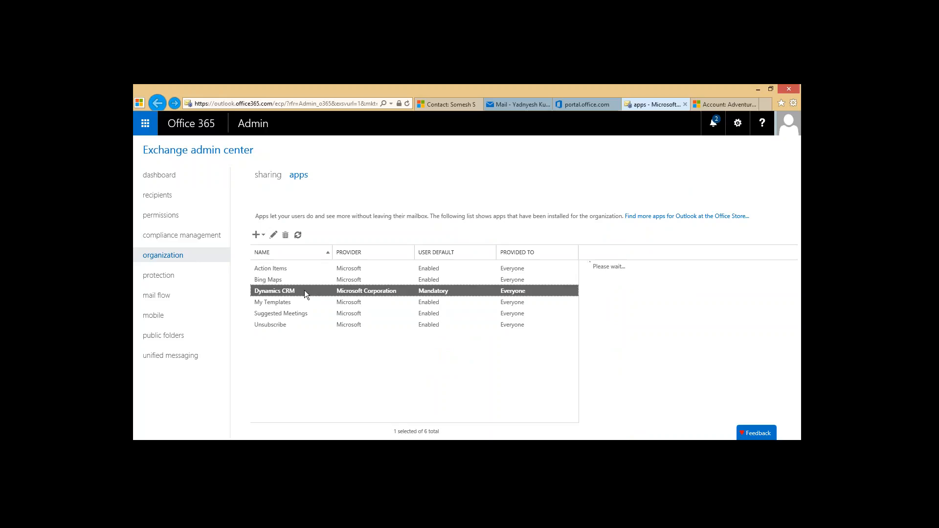
Start adding an app from the Office Store and search the apps for Outlook for "CRM"
click(256, 234)
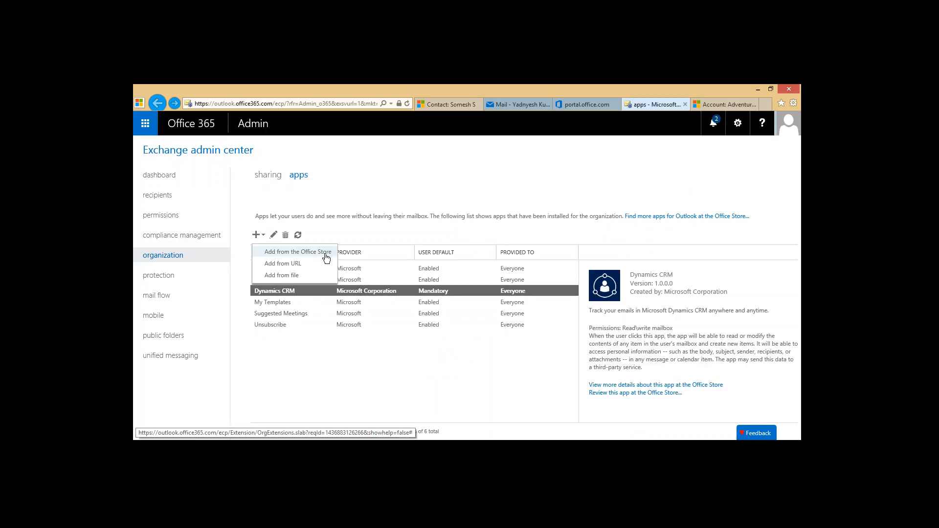
click(298, 252)
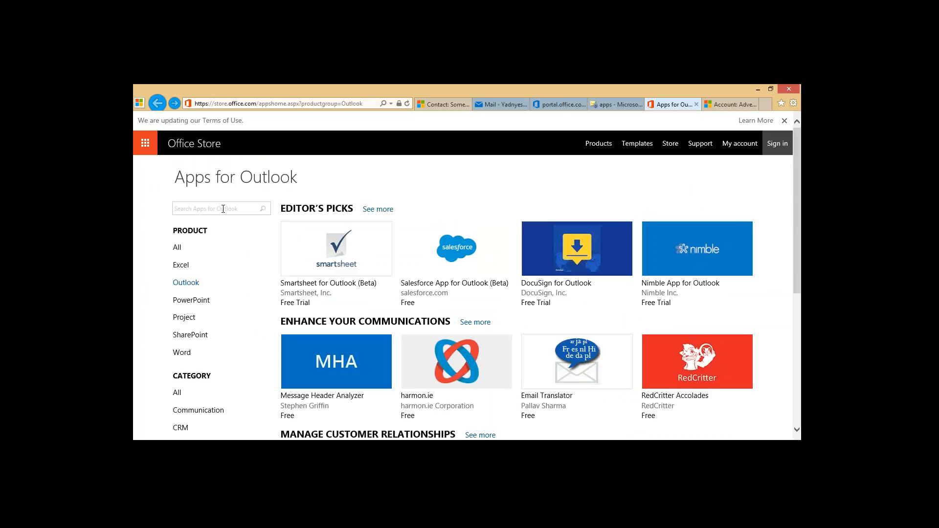
scroll(577, 264, down, 5)
scroll(538, 264, up, 5)
click(200, 211)
text(CRM)
key(Return)
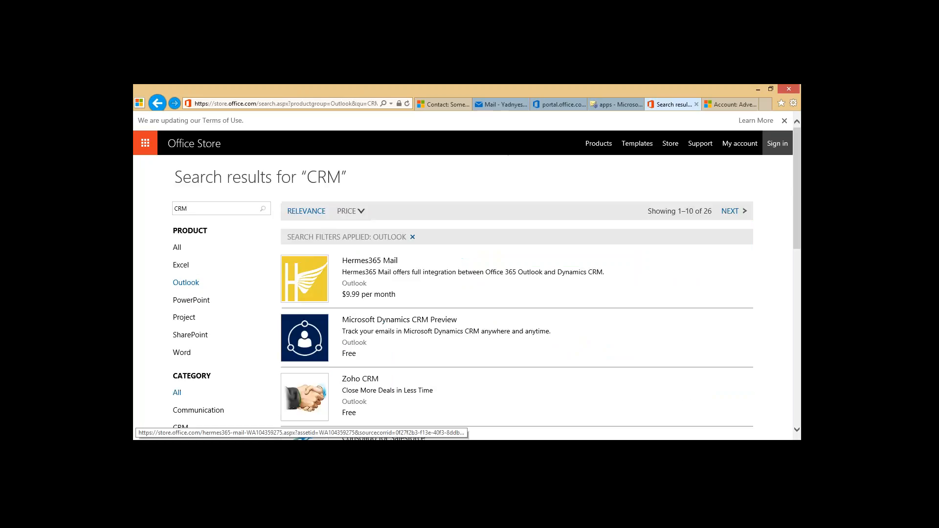
scroll(440, 289, down, 2)
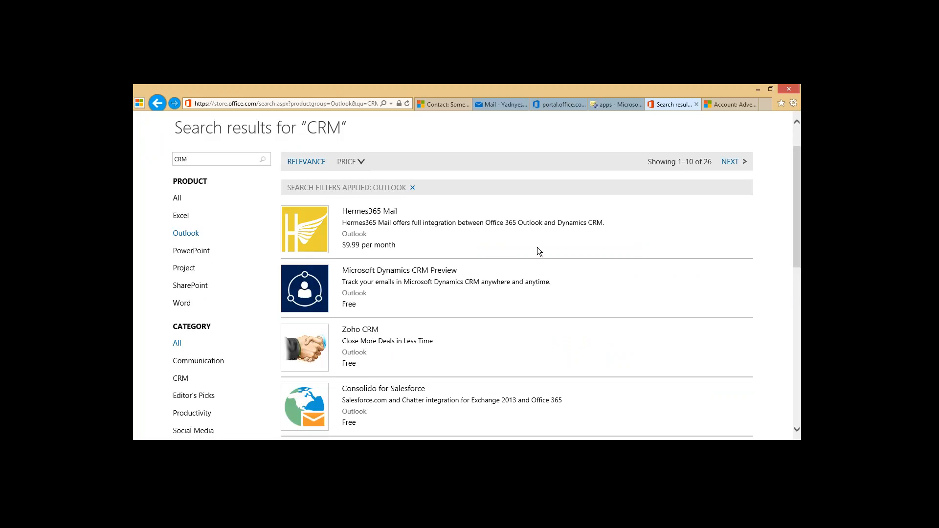
scroll(537, 247, up, 1)
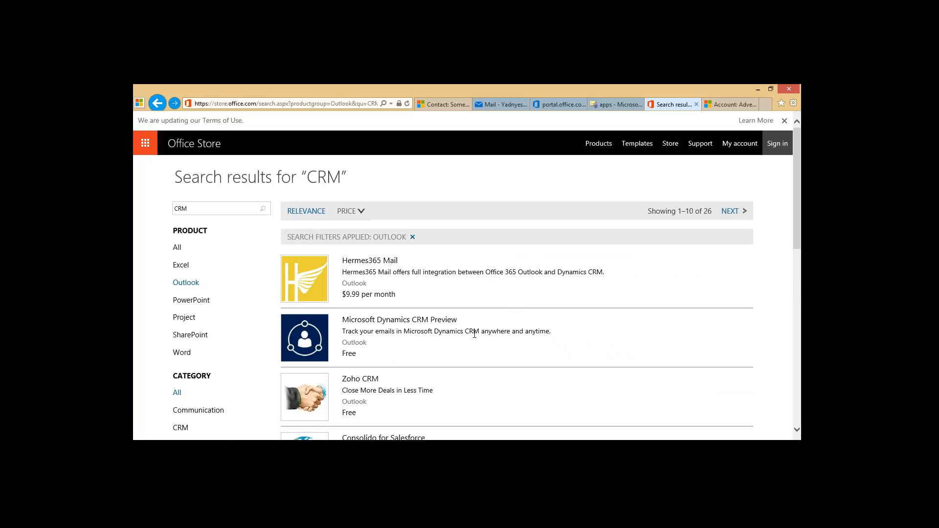
Refresh the organization's installed apps list and review the Dynamics CRM app's user default settings without saving
click(618, 107)
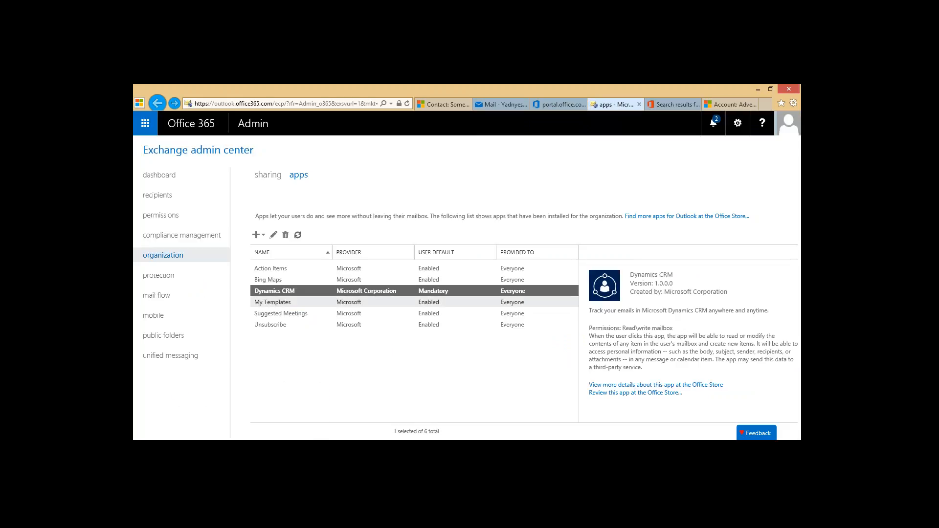
click(297, 235)
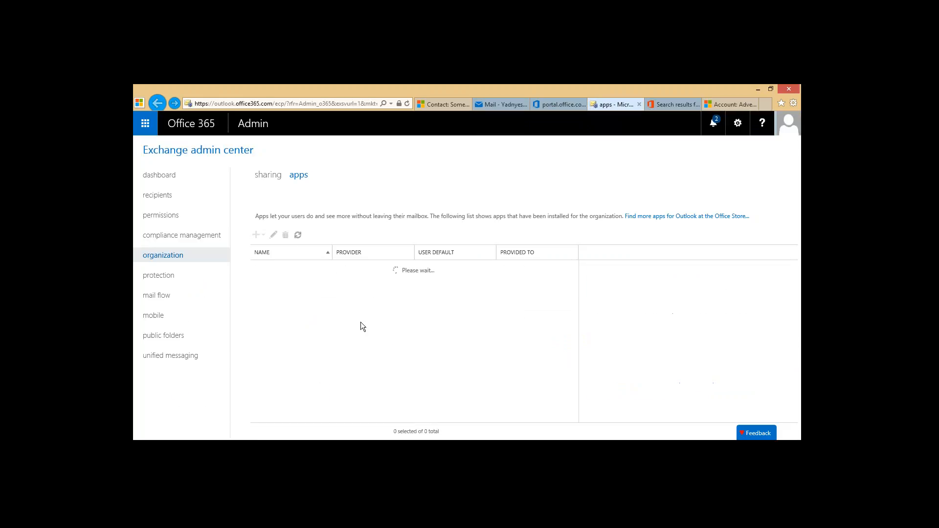
click(315, 292)
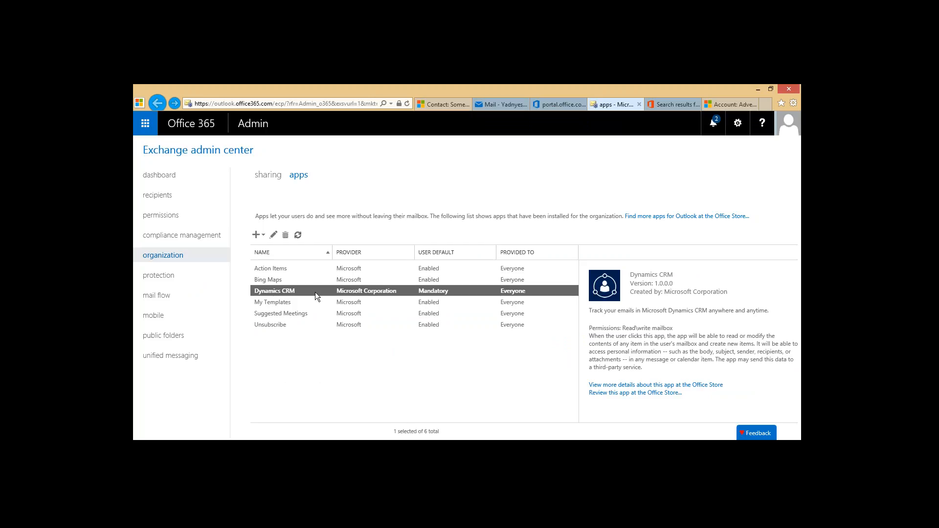
double_click(315, 292)
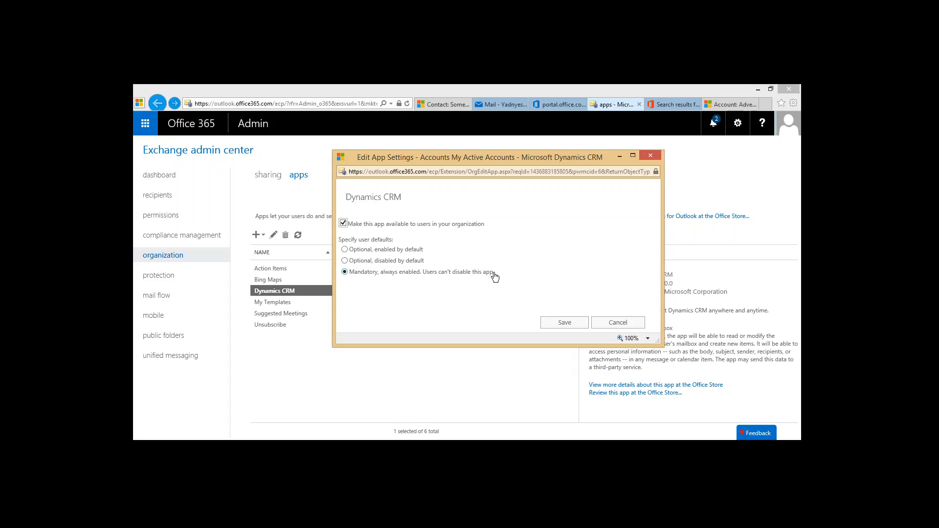
click(620, 324)
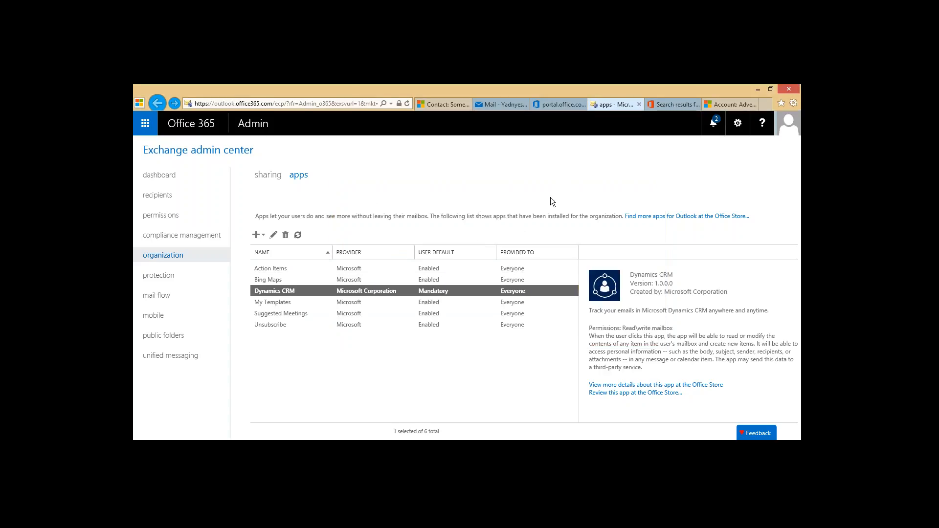
Switch to the Outlook mailbox and open the CloudFronts Technologies subfolder of the Inbox
click(502, 106)
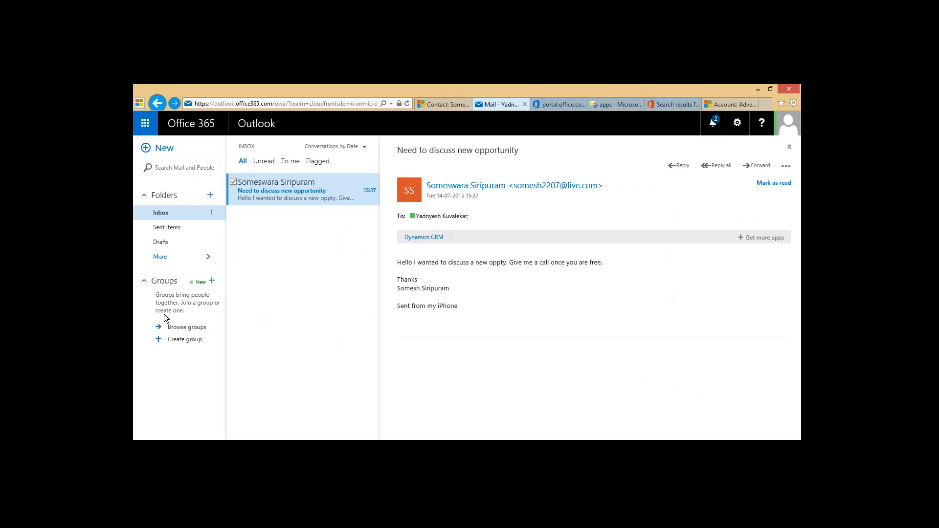
click(160, 257)
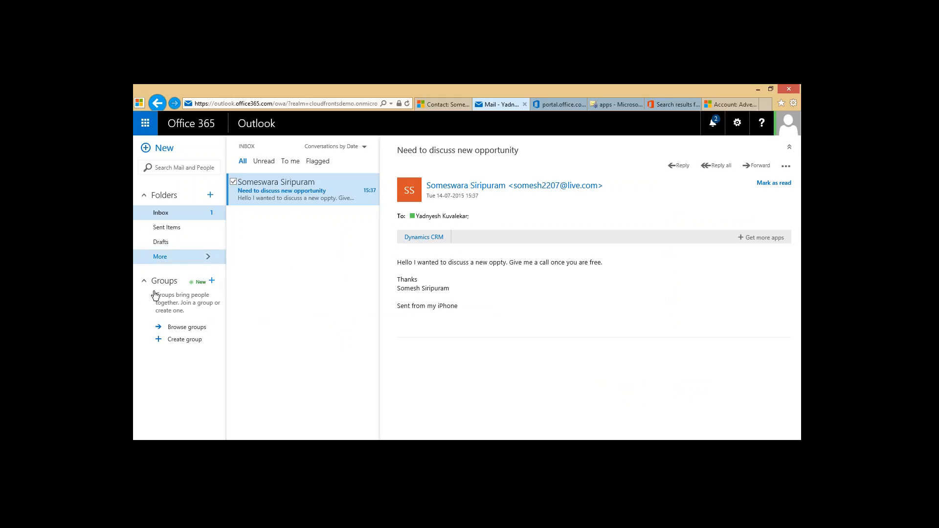
click(184, 308)
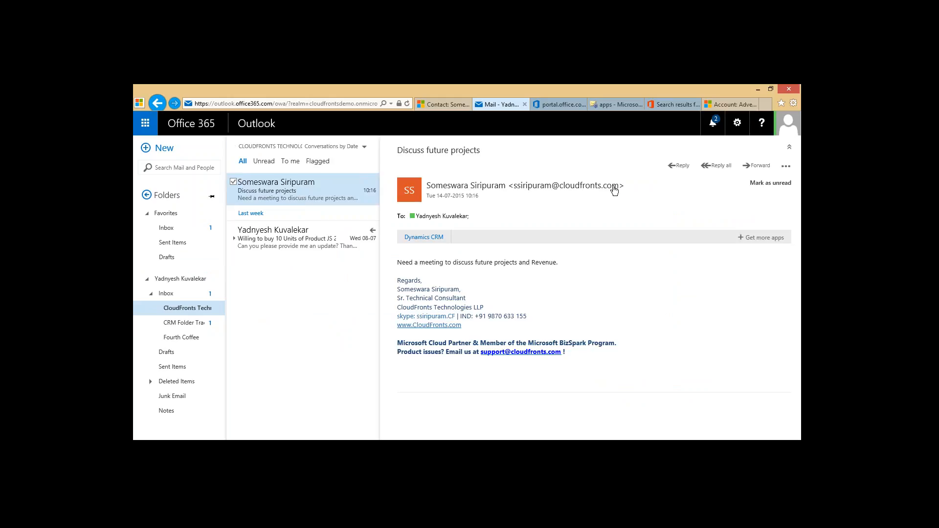
Switch to Dynamics CRM and look up the email sender's address in the My Active Contacts list
click(432, 106)
key(Return)
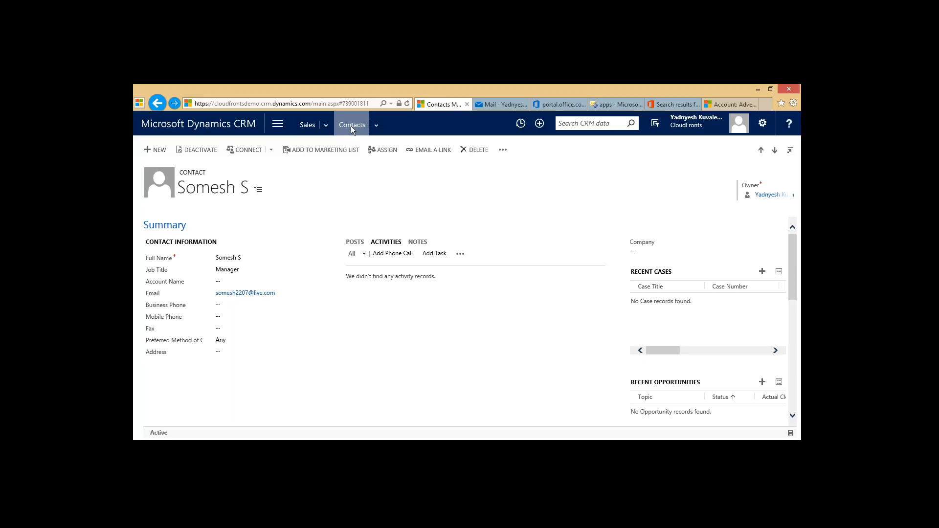
click(350, 126)
scroll(269, 342, down, 1)
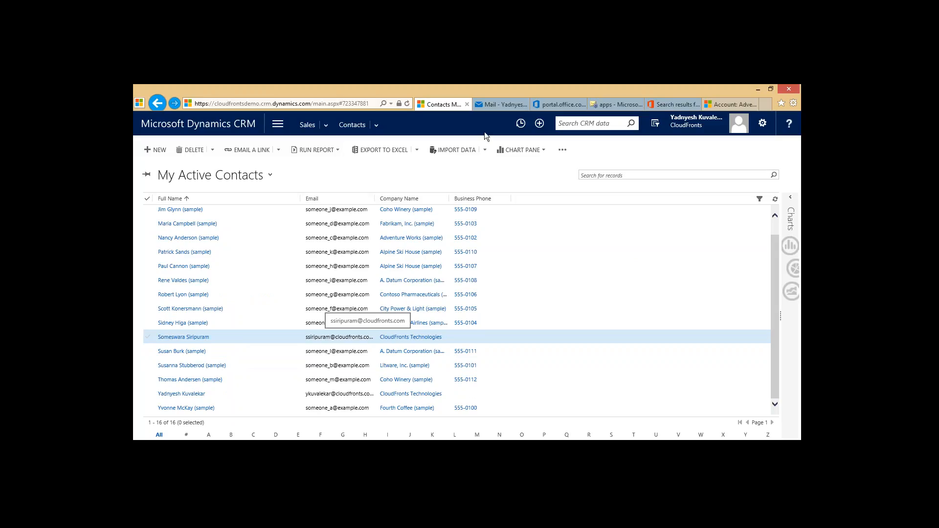
Load the Dynamics CRM app on the "Discuss future projects" email and select the sender's record in the CRM contacts list
click(503, 105)
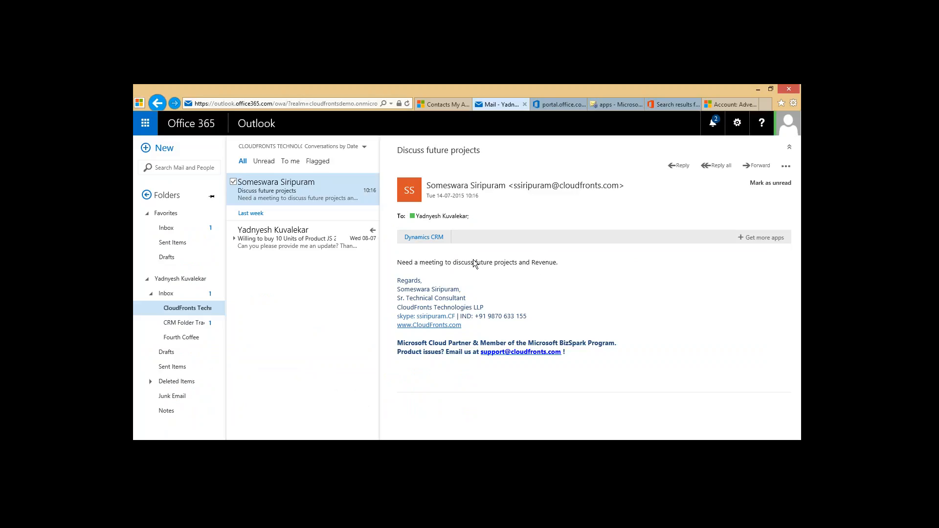
click(433, 239)
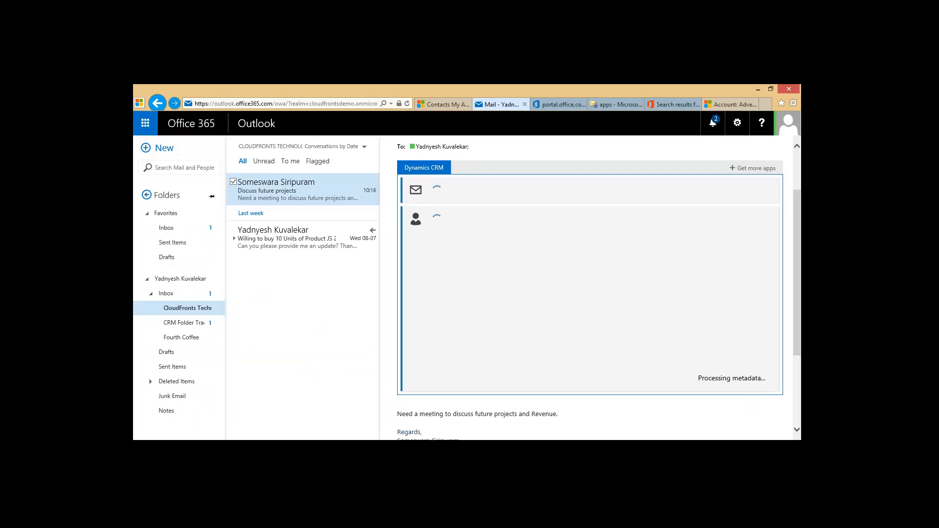
click(442, 104)
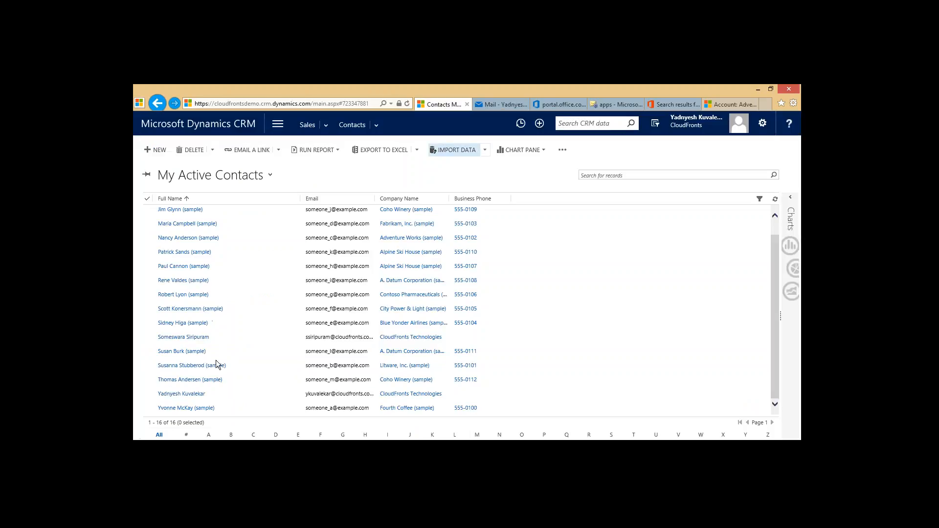
click(253, 338)
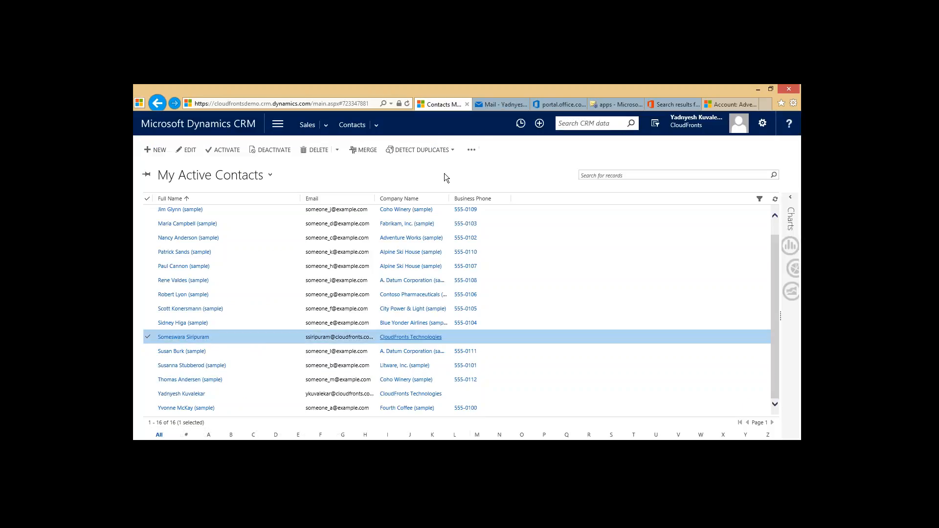
click(500, 104)
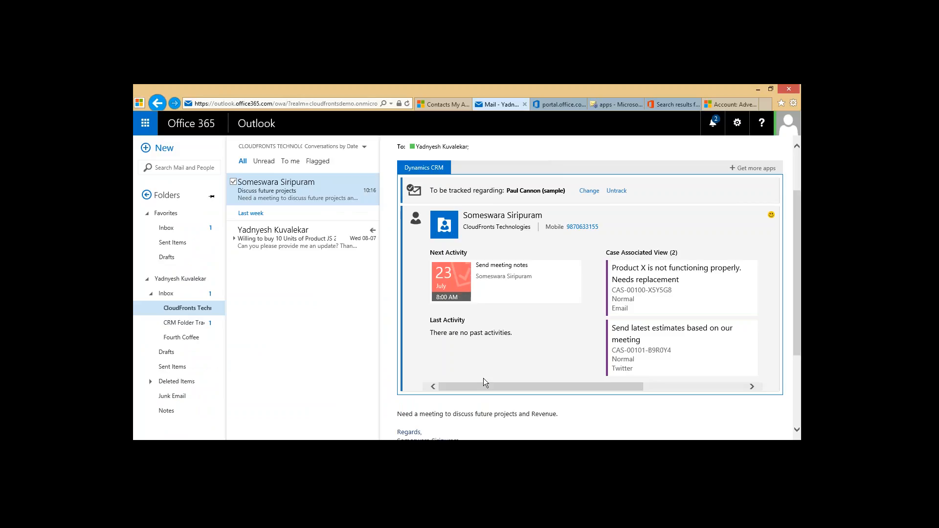
Review the sender's next activity, associated cases and associated opportunities in the email's Dynamics CRM app
drag(499, 386, 565, 384)
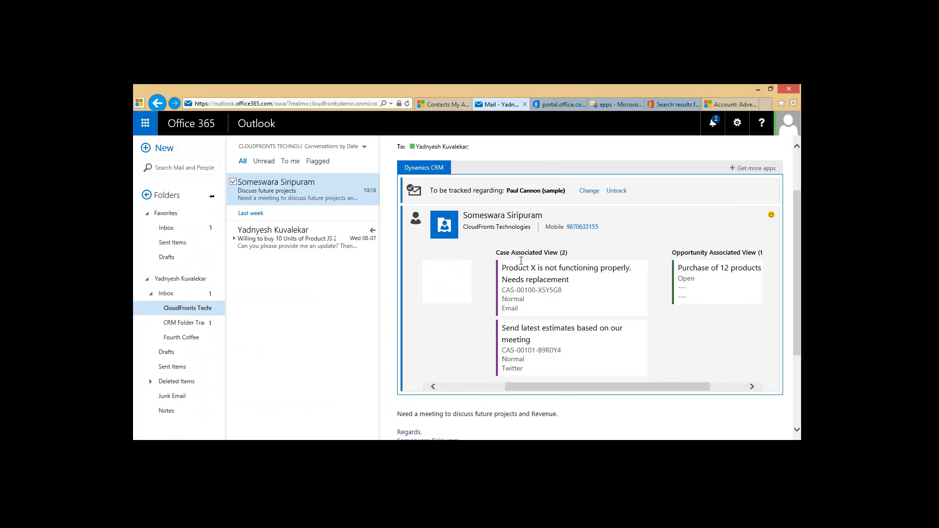
drag(698, 388, 735, 388)
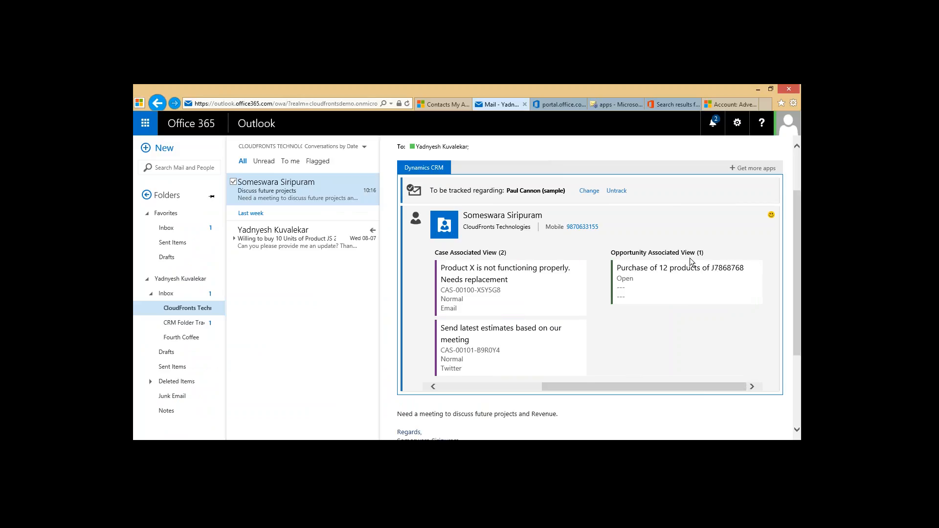
drag(619, 386, 506, 392)
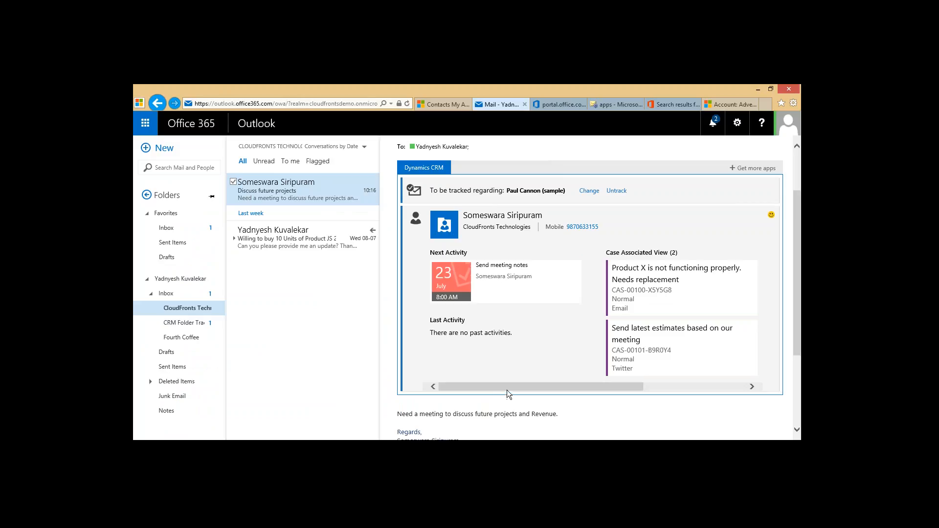
drag(507, 389, 470, 342)
Stop tracking the email without deleting its CRM activity, and track it again regarding the sender's contact record
click(616, 191)
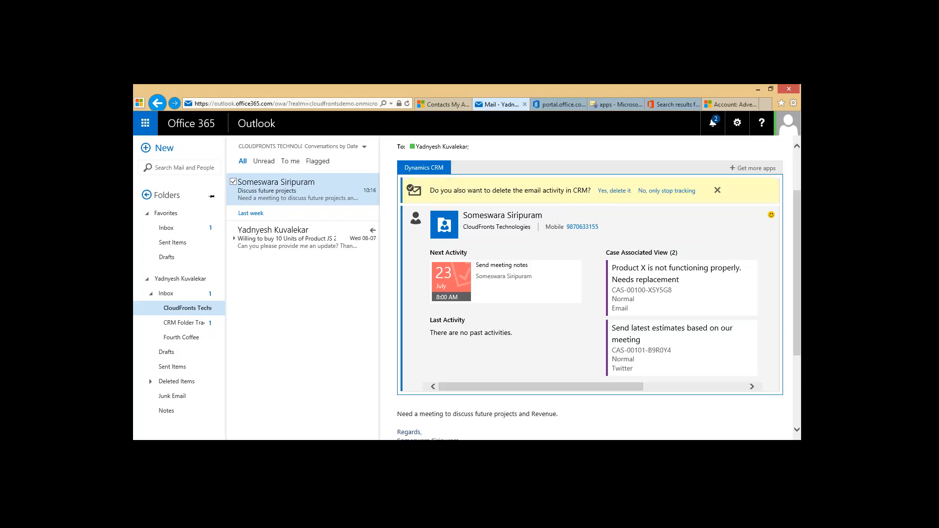
click(650, 194)
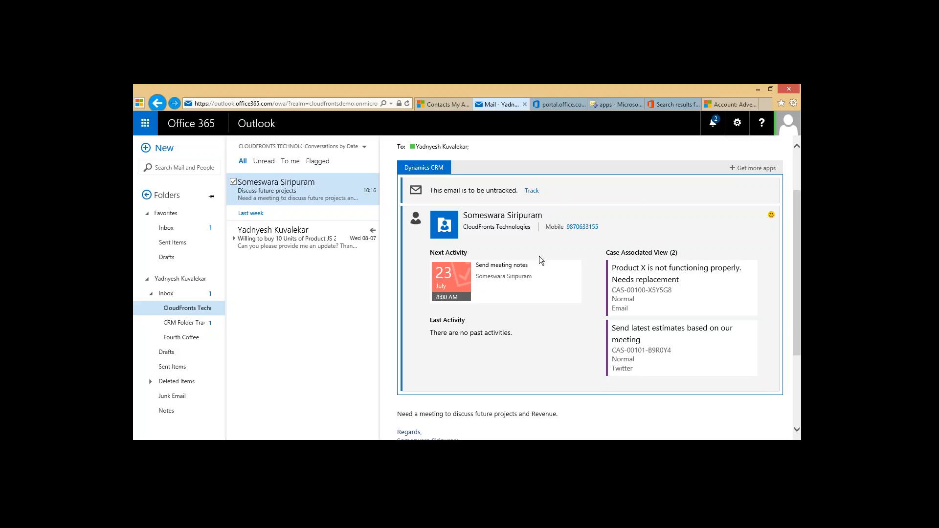
click(532, 192)
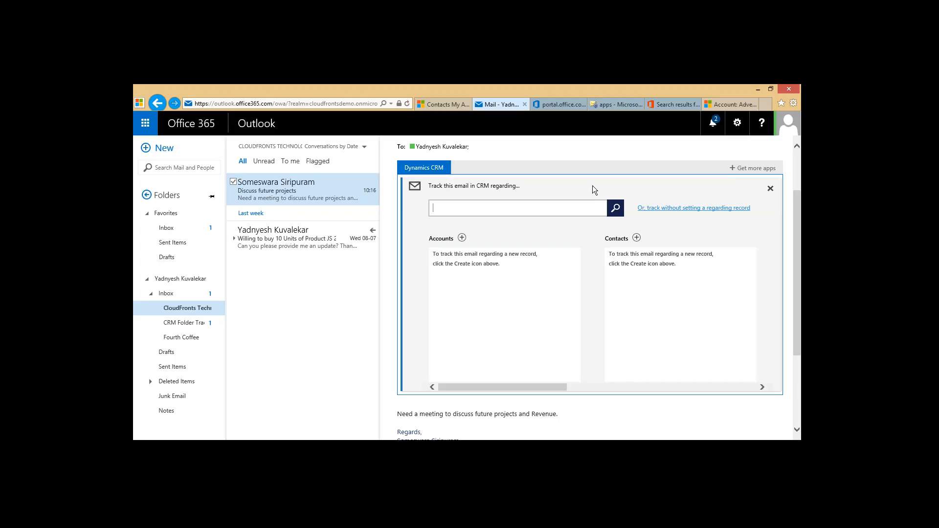
text(someswara)
key(Return)
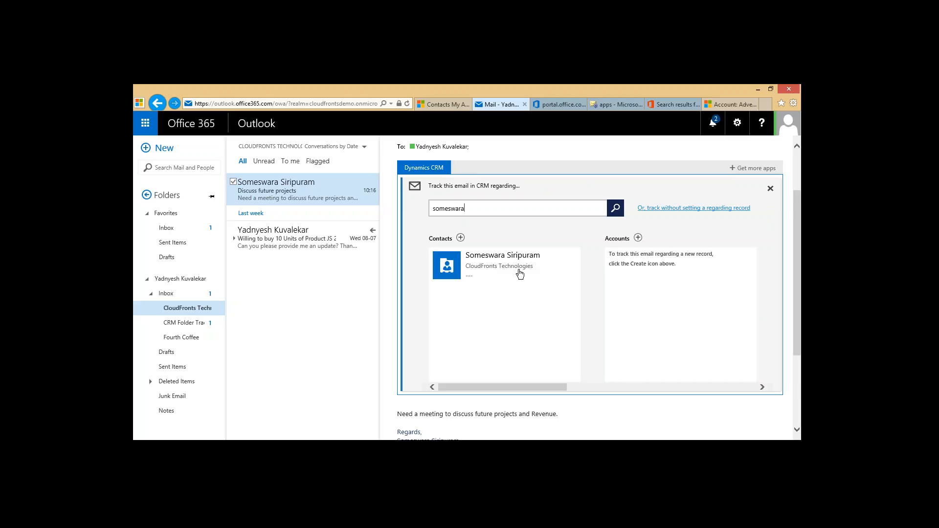
click(506, 264)
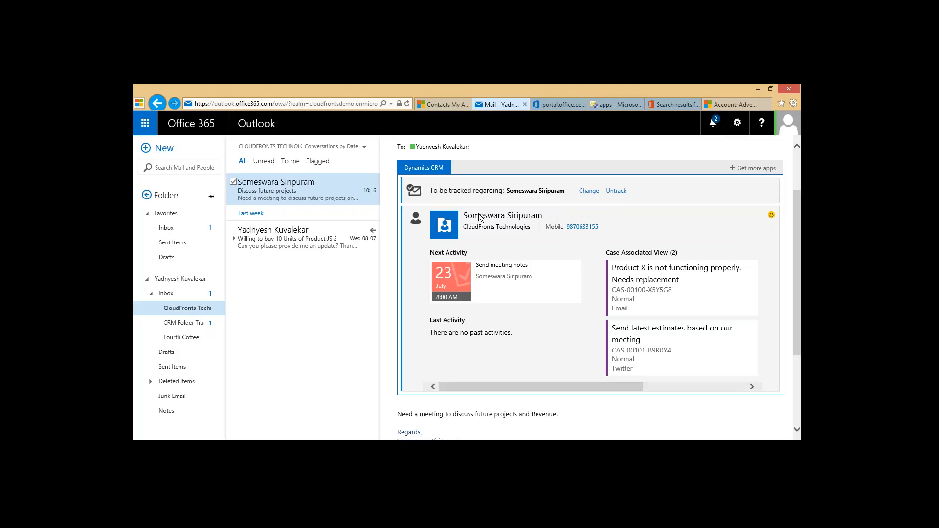
Examine the email's tracking status and the contact's related activities, cases and opportunities
scroll(547, 271, up, 3)
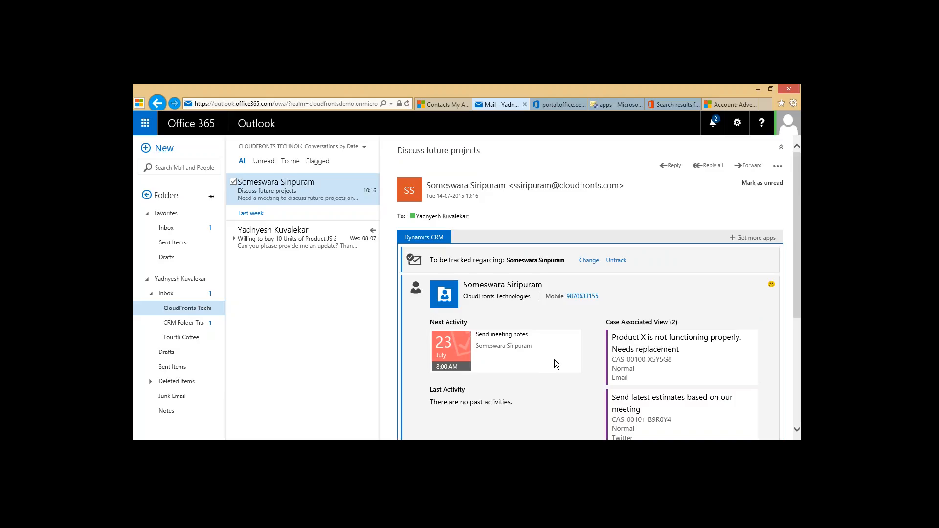
scroll(555, 364, down, 3)
drag(623, 366, 696, 366)
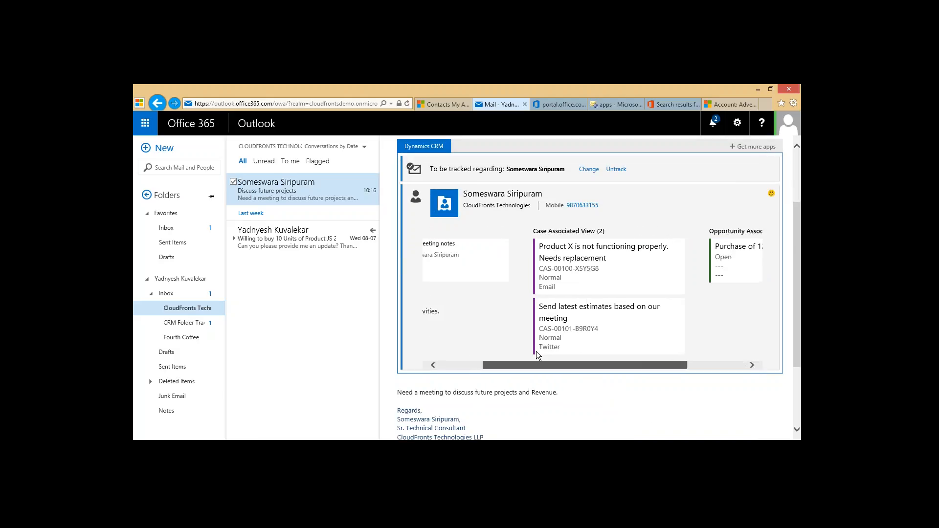
drag(536, 352, 531, 347)
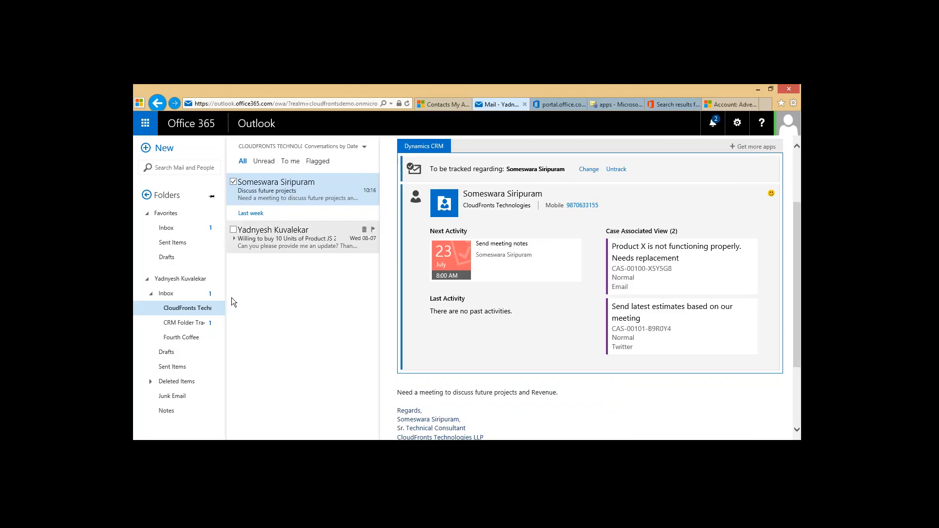
Open the "Need to discuss new opportunity" email, check its sender against the CRM contacts list and load the email's Dynamics CRM app
click(190, 228)
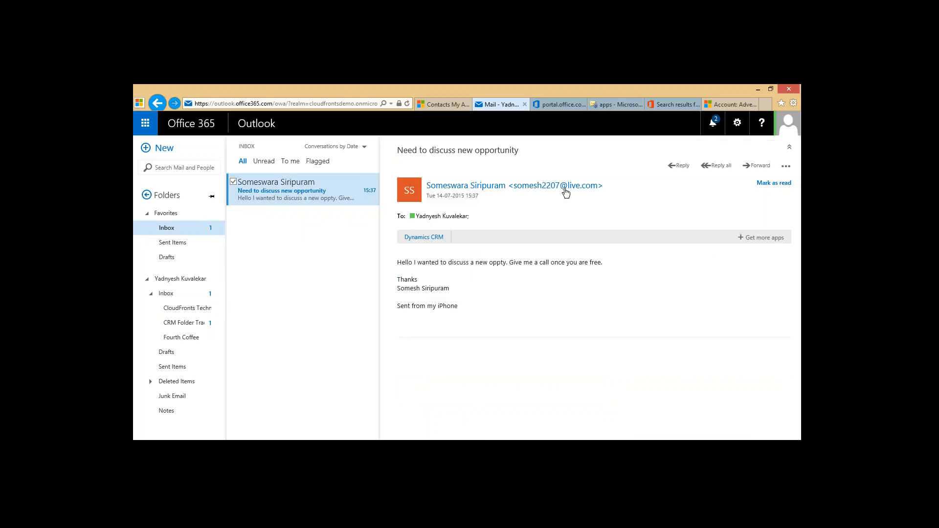
click(441, 104)
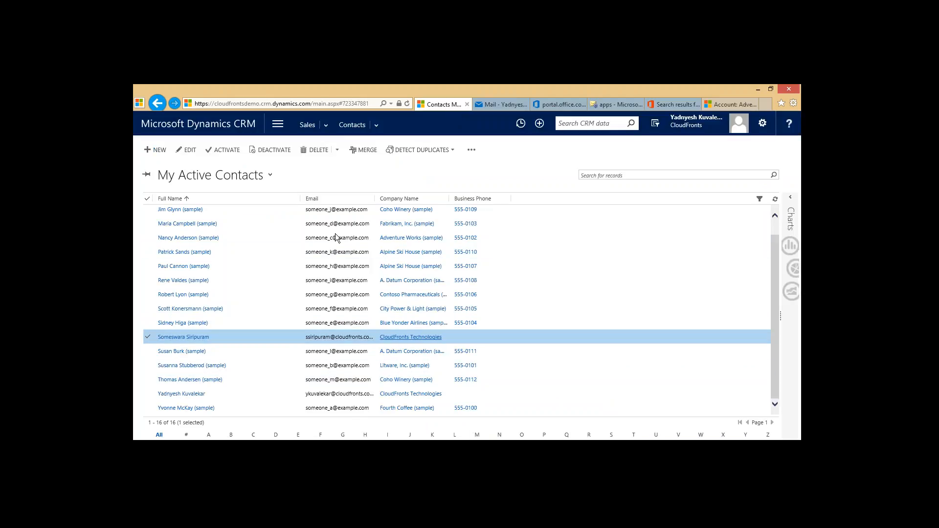
click(506, 105)
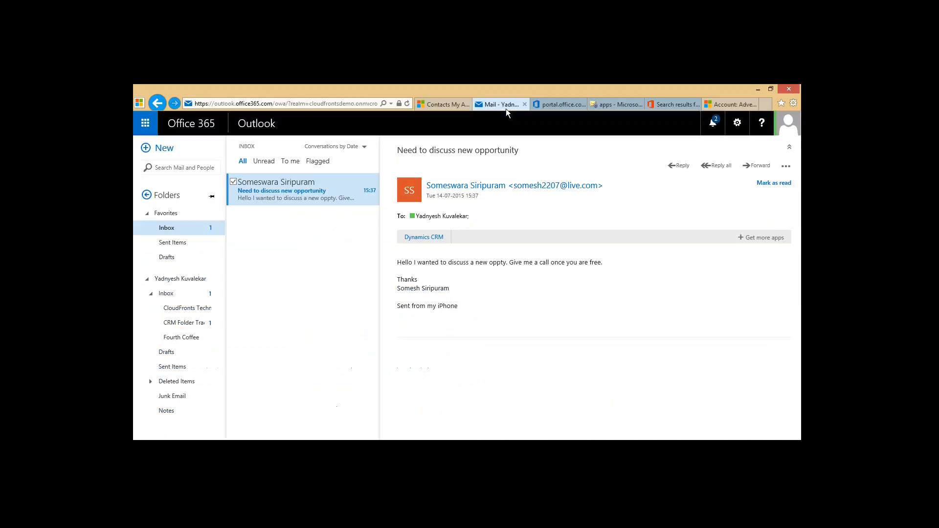
click(424, 237)
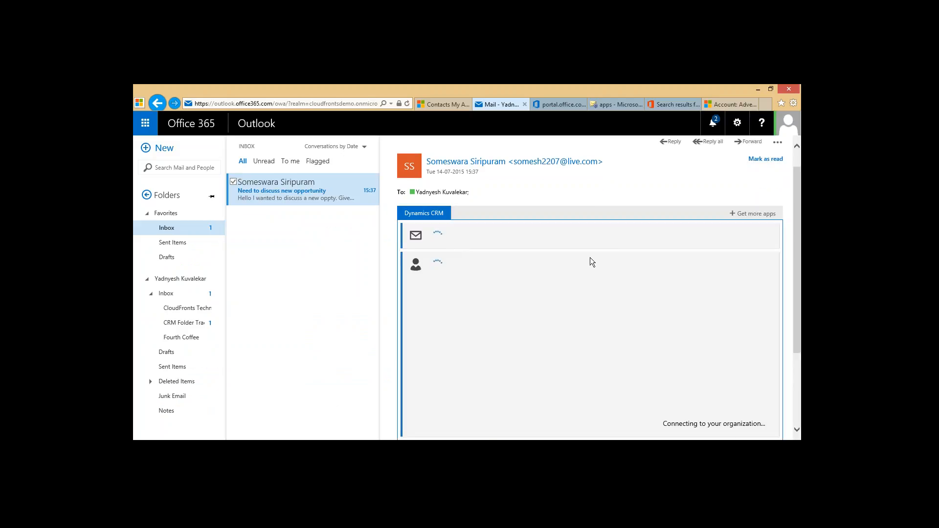
scroll(591, 356, down, 1)
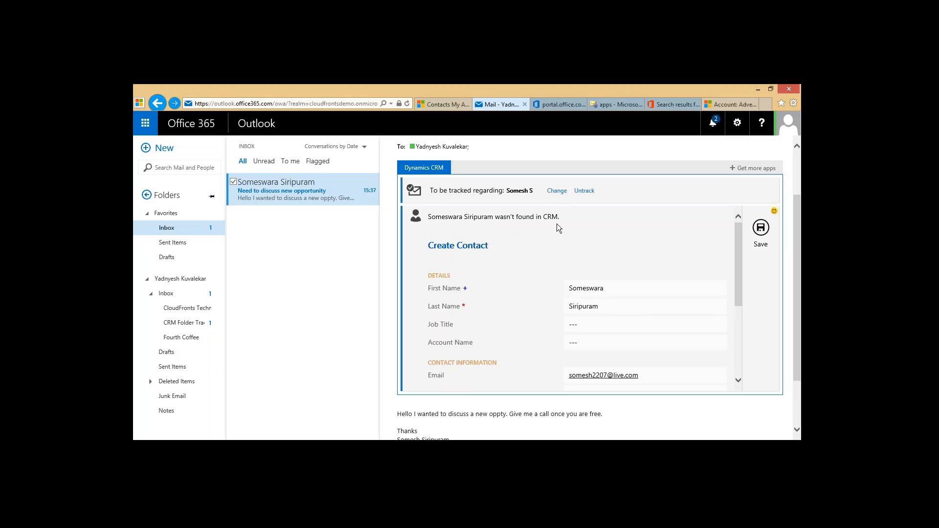
scroll(630, 293, up, 2)
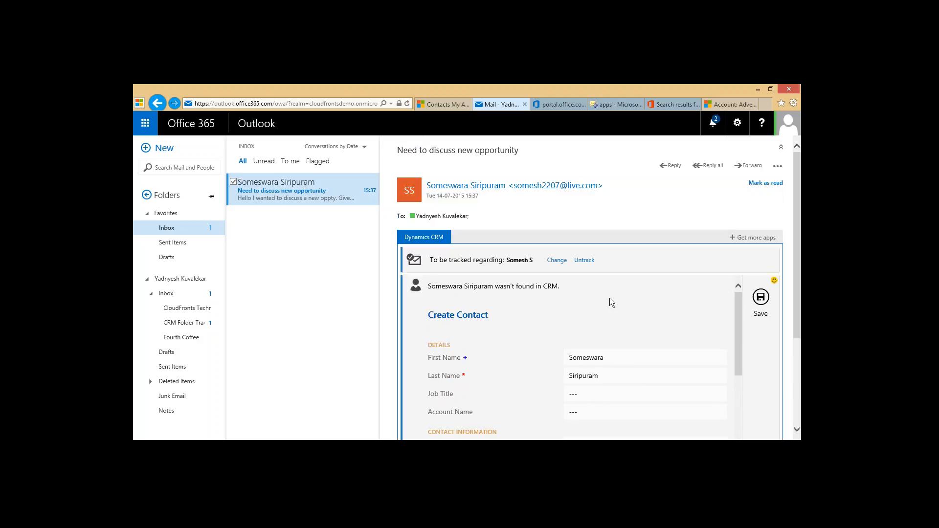
scroll(610, 301, down, 1)
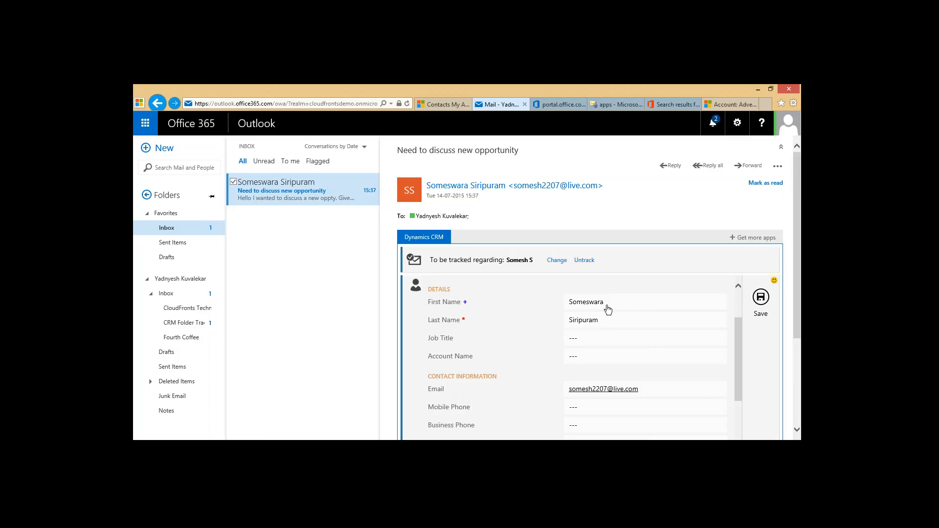
Create a CRM contact for the sender with a shortened first and last name and the job title Manager, and save it
click(658, 303)
text(Somesh)
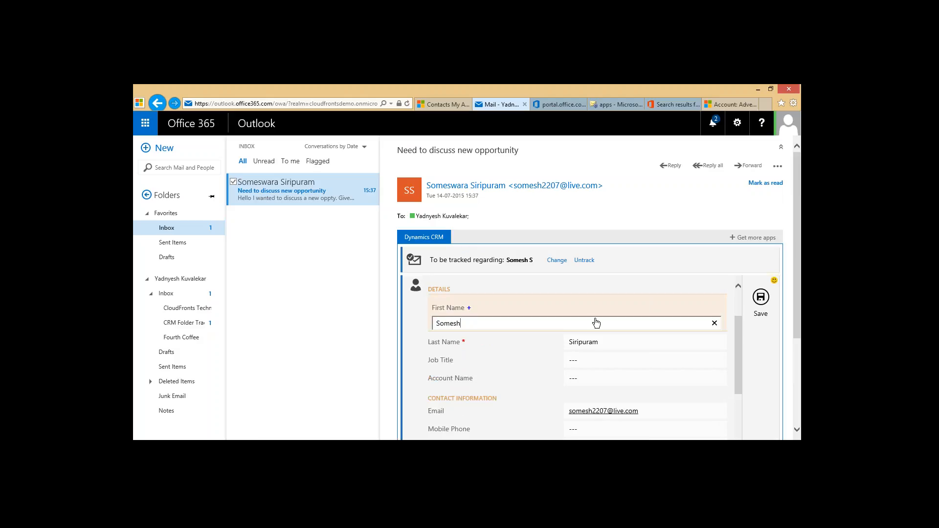
click(611, 345)
text(S)
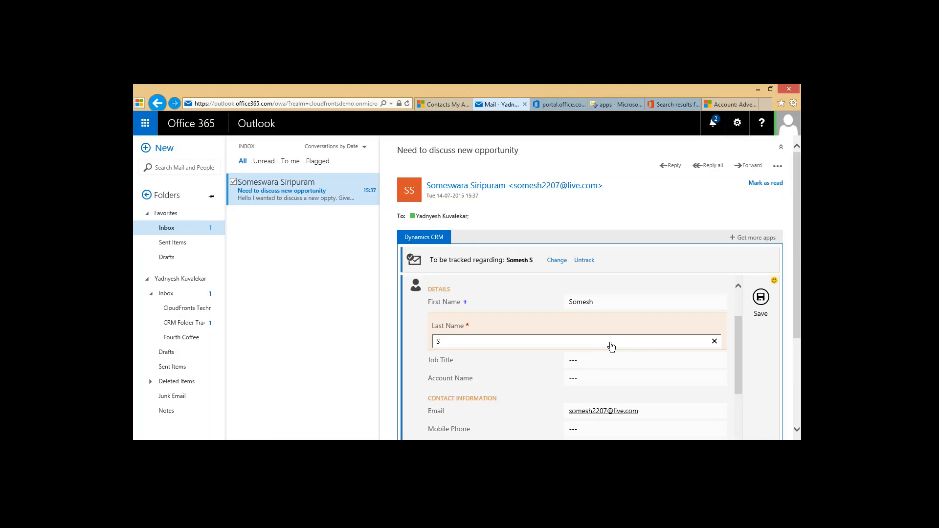
click(612, 361)
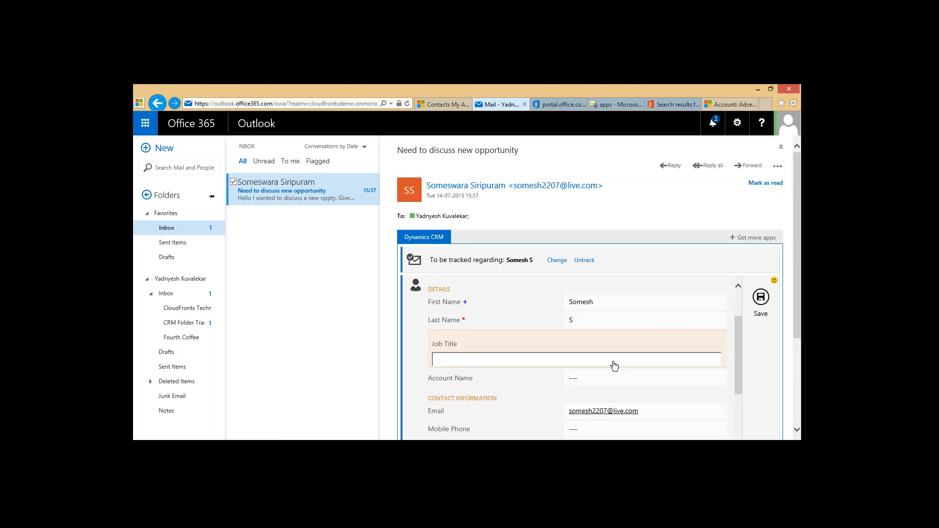
text(Manager)
scroll(547, 388, down, 3)
click(762, 302)
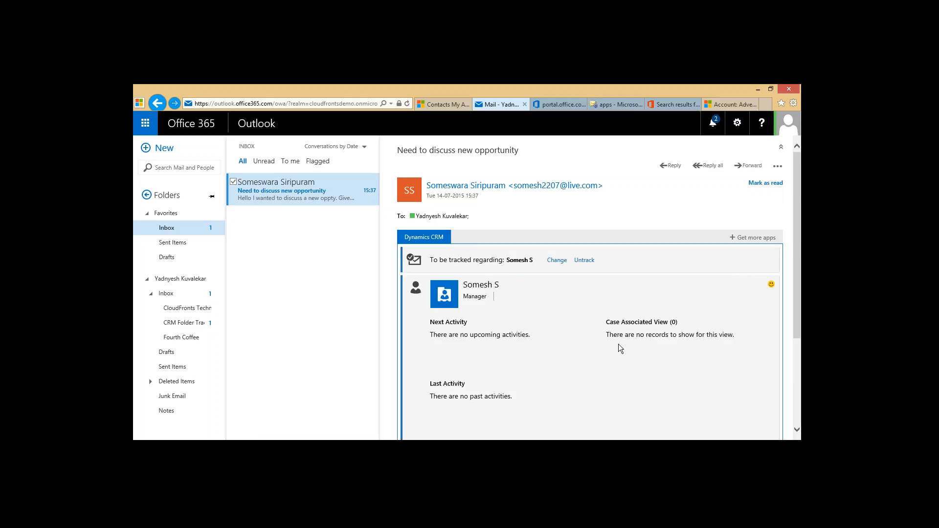
Refresh the My Active Contacts list in CRM and select the newly created contact
click(449, 106)
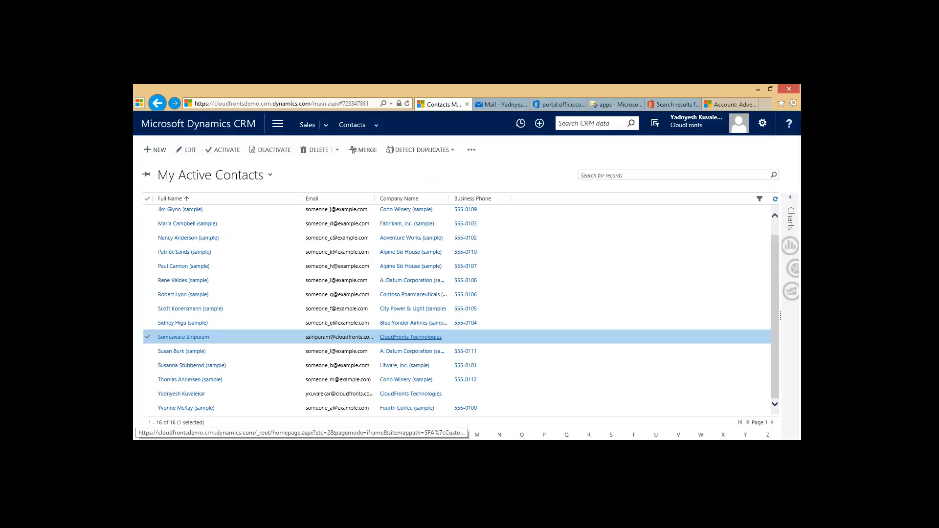
click(775, 199)
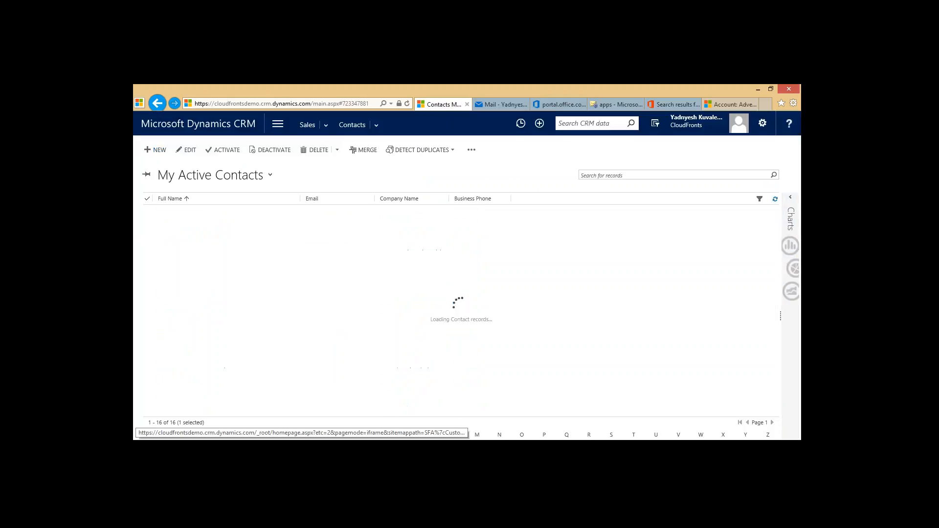
click(225, 354)
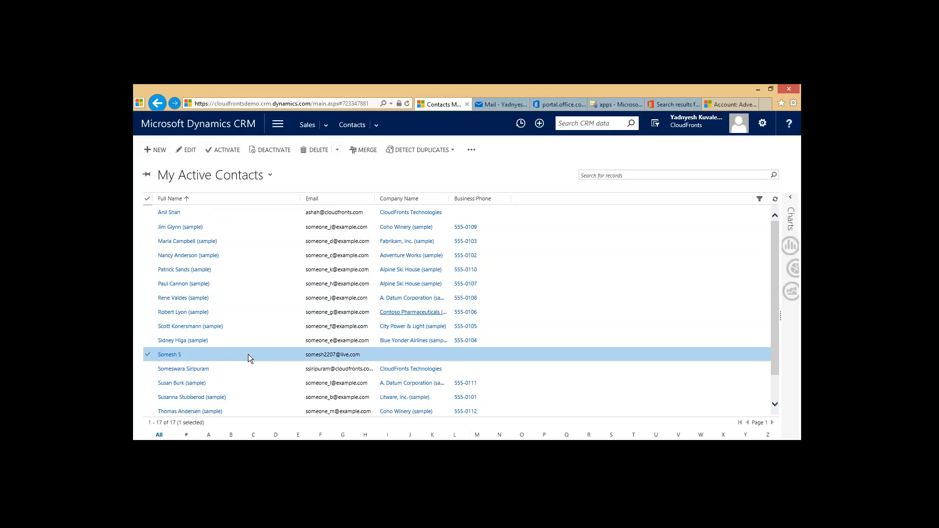
Change the email's regarding record by searching for the new contact by first name and choosing it
click(500, 101)
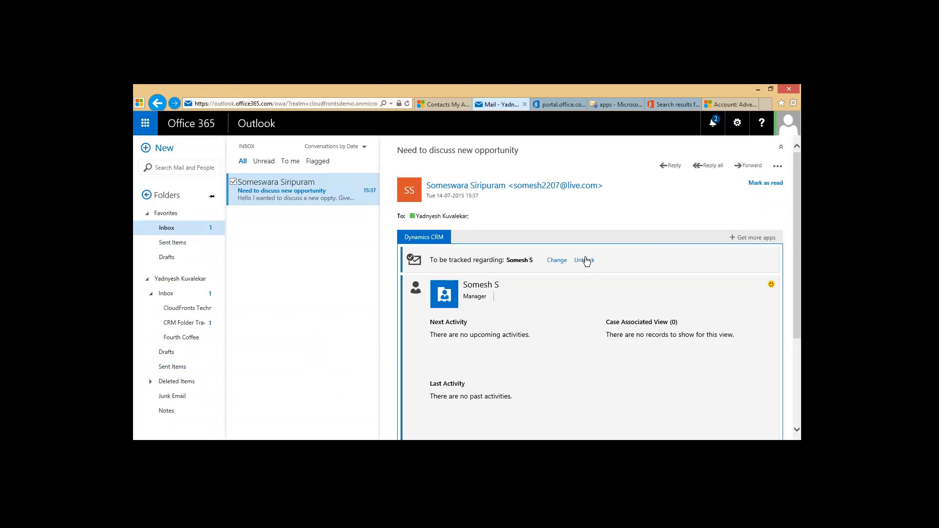
click(557, 261)
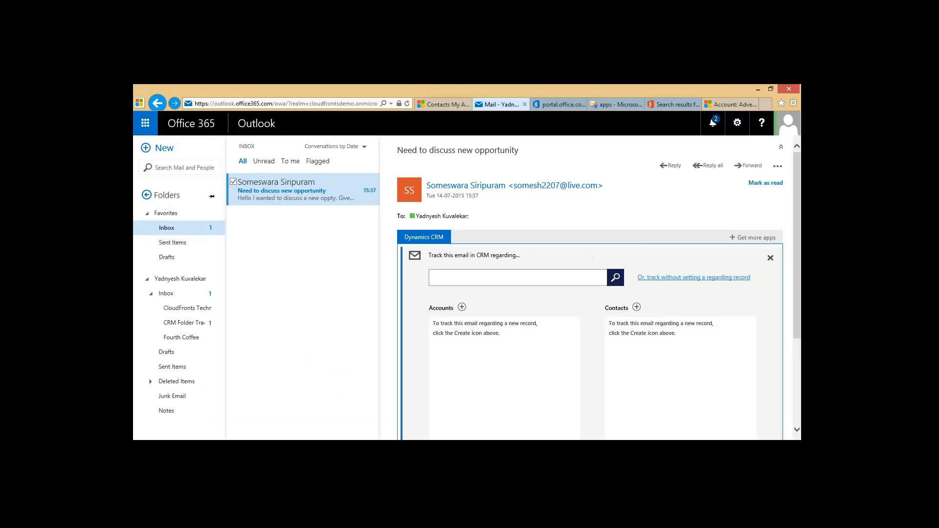
click(564, 272)
text(somesh)
click(501, 334)
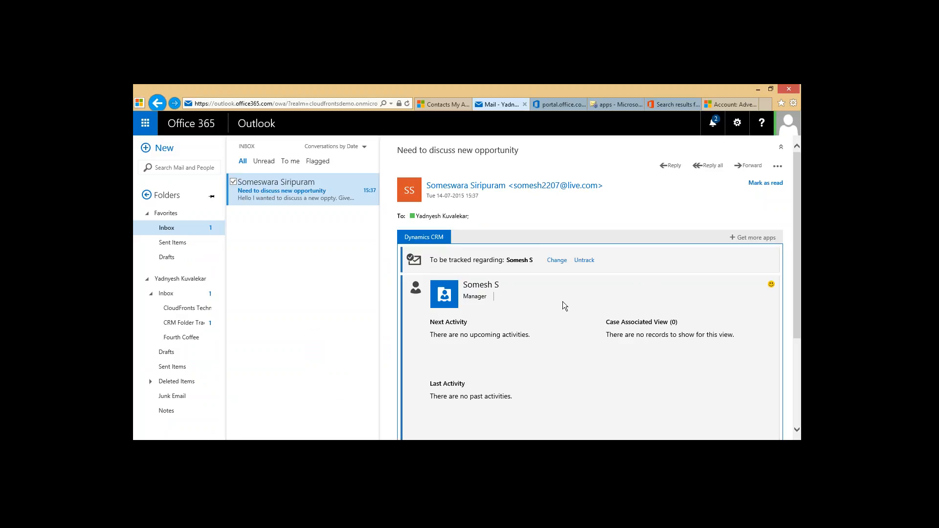
Reopen the email's regarding record selection and examine the Accounts, Contacts, Opportunities and Cases categories offered for tracking
click(580, 262)
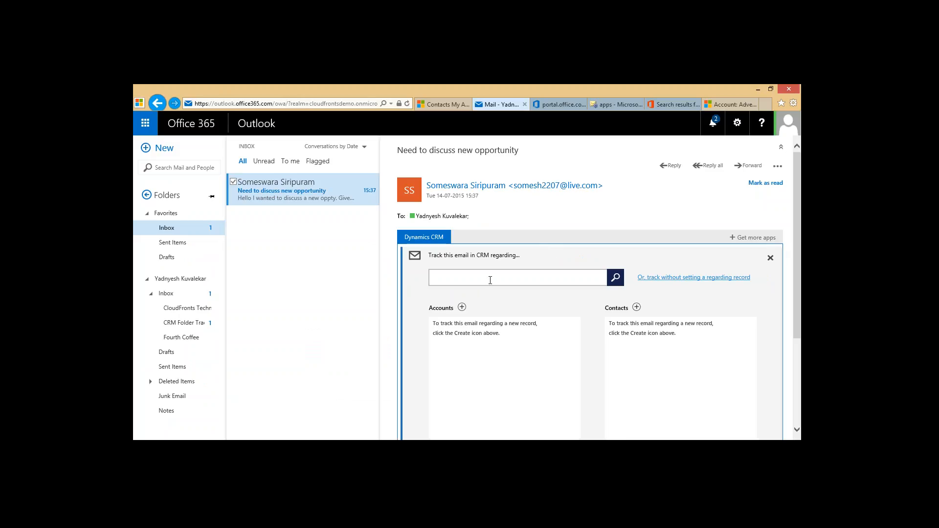
scroll(505, 325, down, 3)
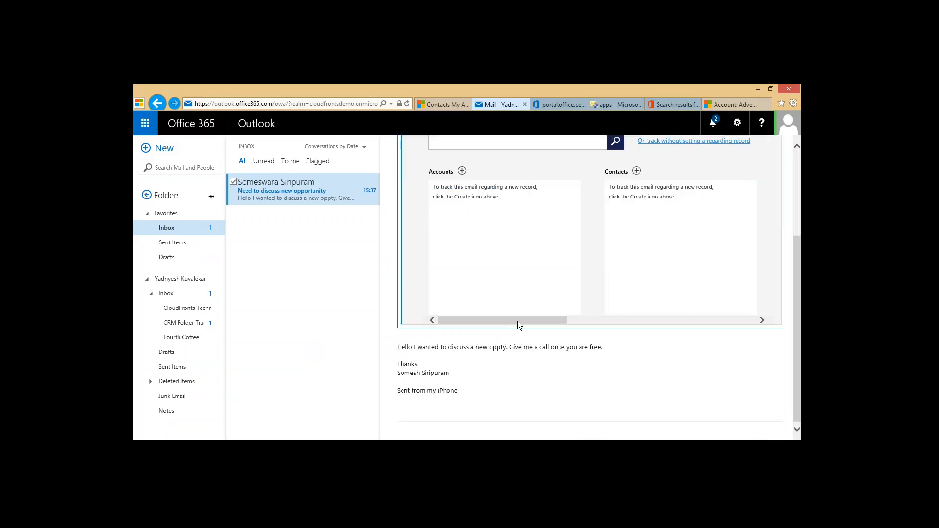
drag(517, 321, 488, 309)
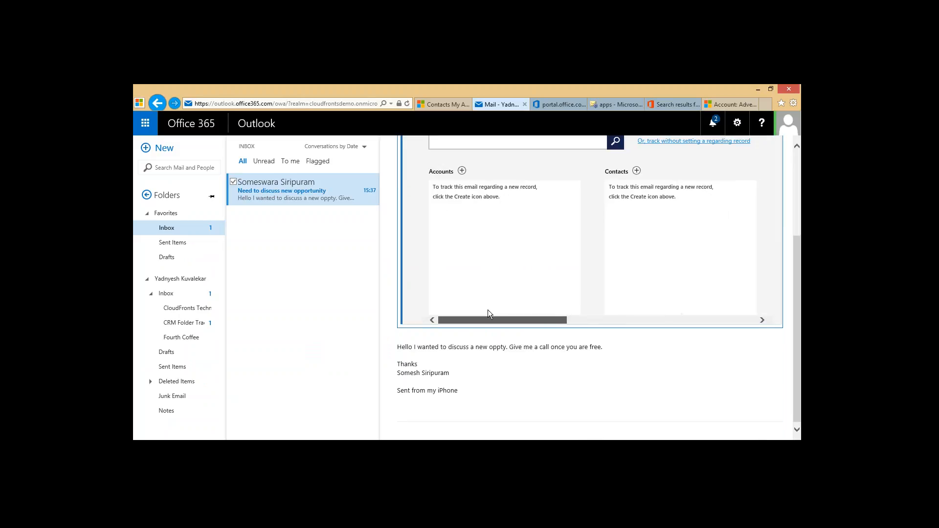
scroll(507, 298, up, 3)
scroll(492, 316, down, 2)
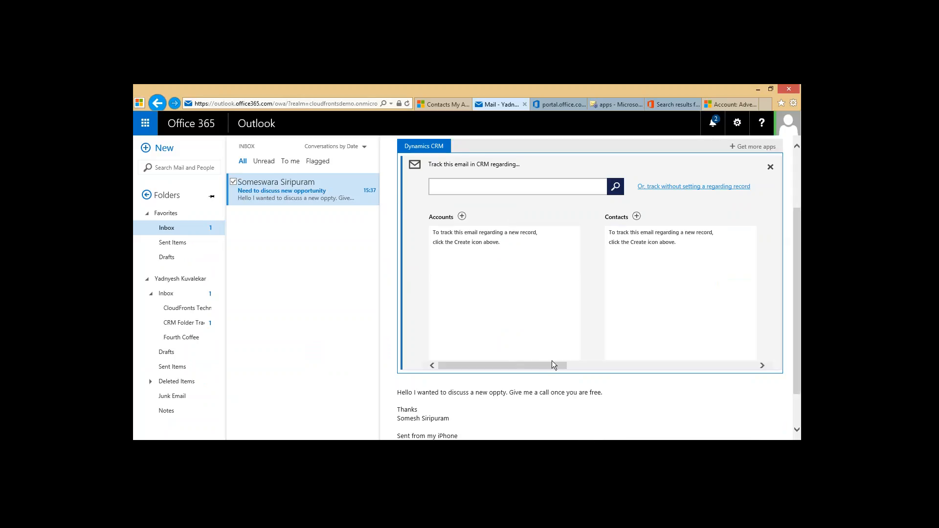
click(576, 366)
click(720, 366)
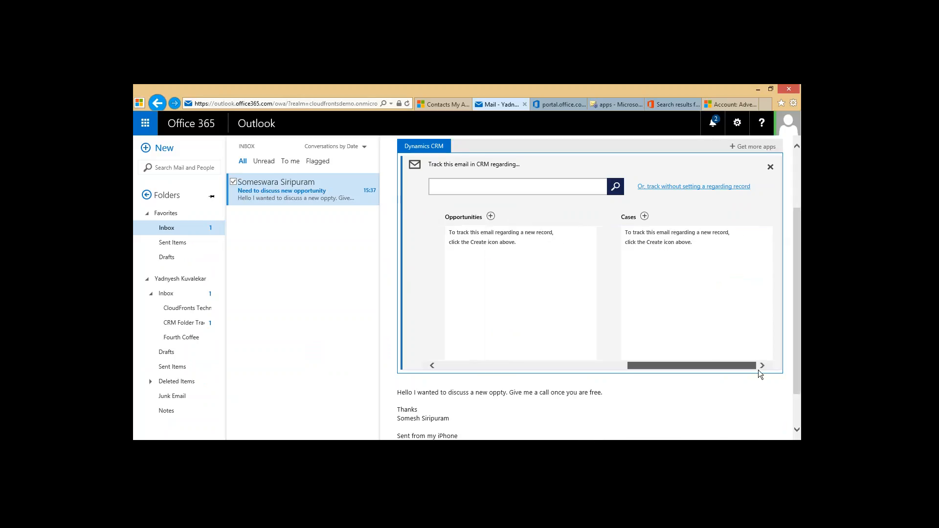
drag(718, 371, 473, 306)
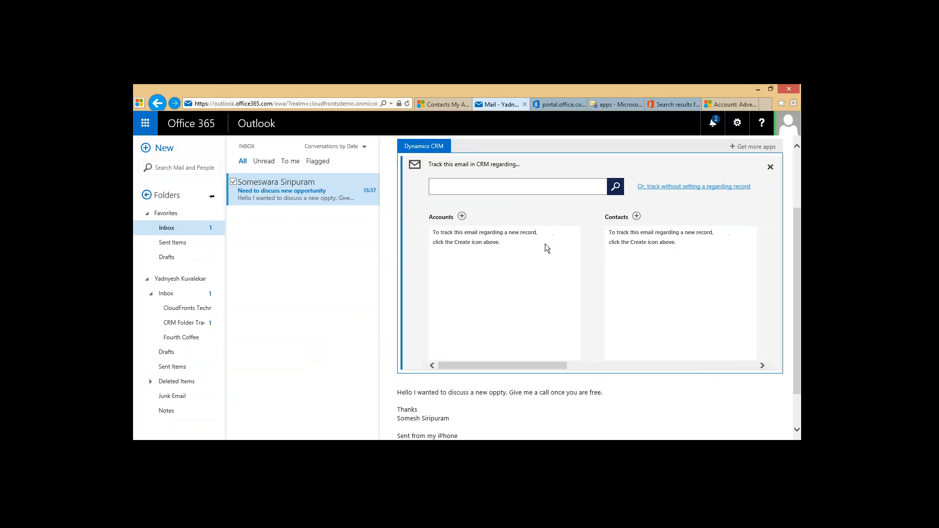
scroll(465, 196, up, 1)
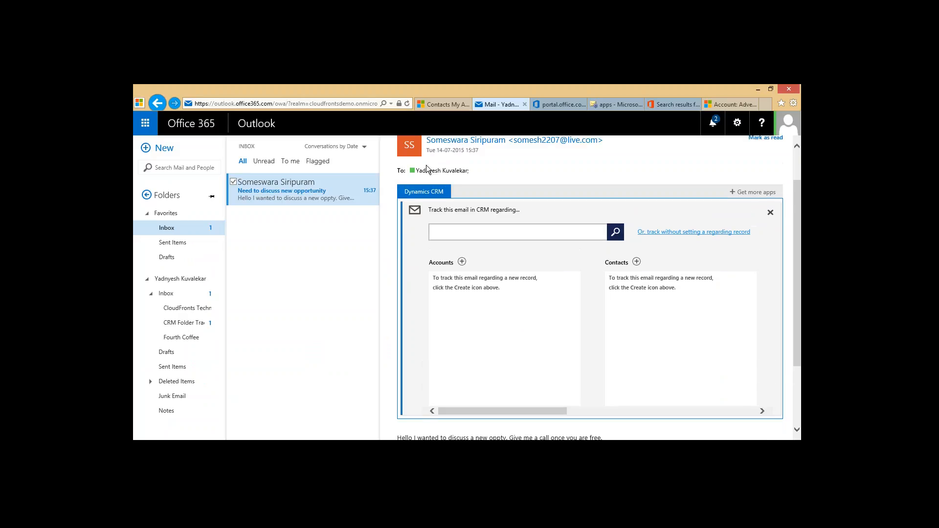
Open the new contact's record in CRM, check its activities, and return to the contacts list
click(430, 104)
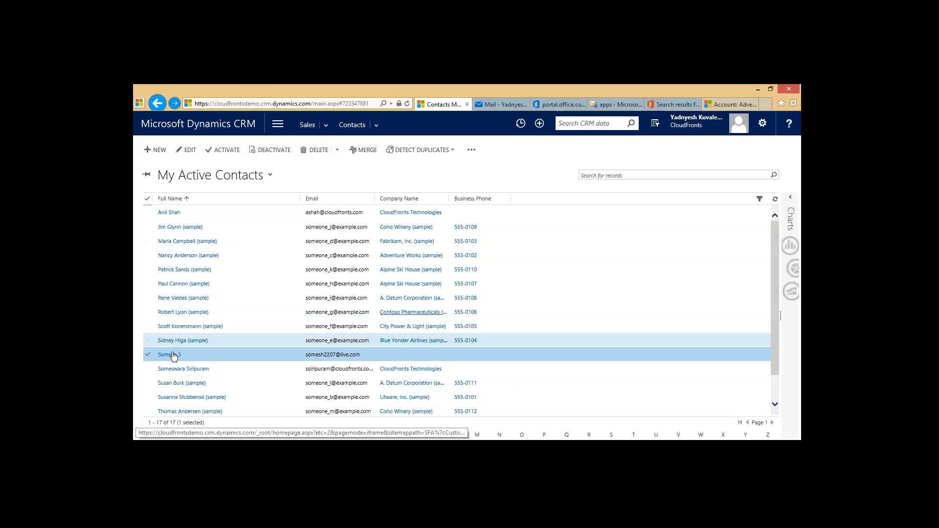
double_click(496, 310)
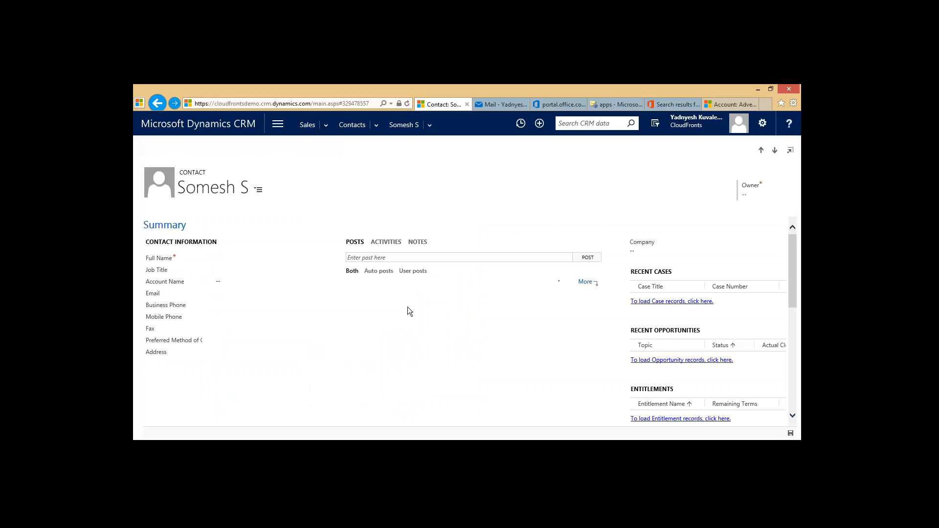
click(391, 238)
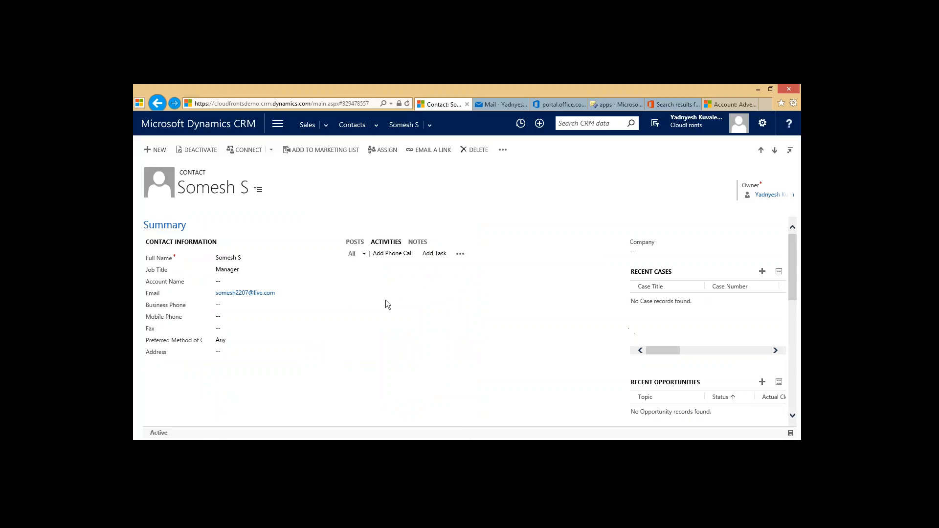
scroll(449, 303, down, 2)
scroll(448, 303, up, 3)
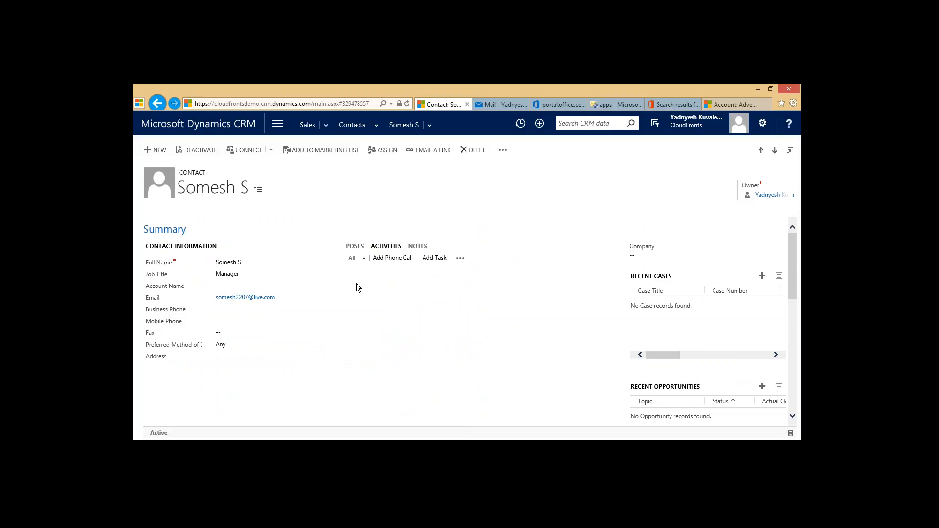
click(350, 124)
Collapse the Dynamics CRM app in the "Need to discuss new opportunity" email and bring up the PowerPoint slide show
click(501, 105)
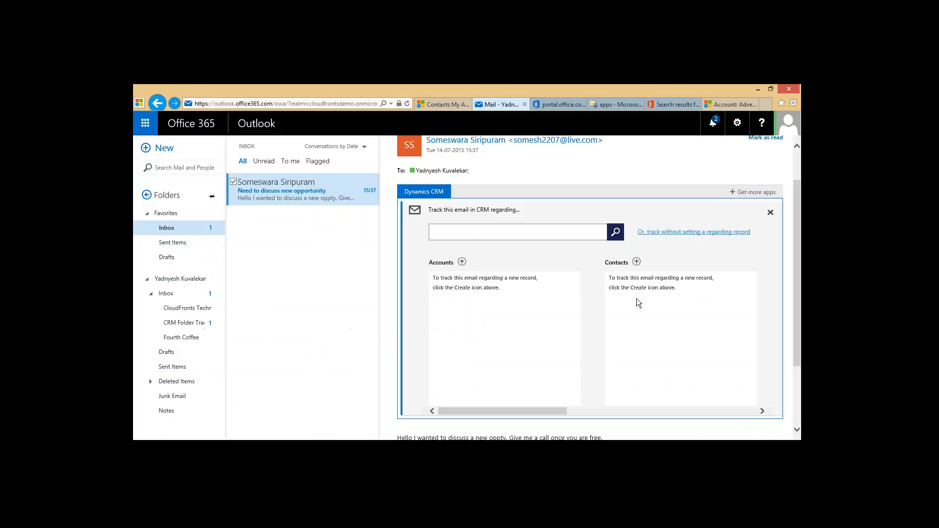
scroll(587, 306, up, 2)
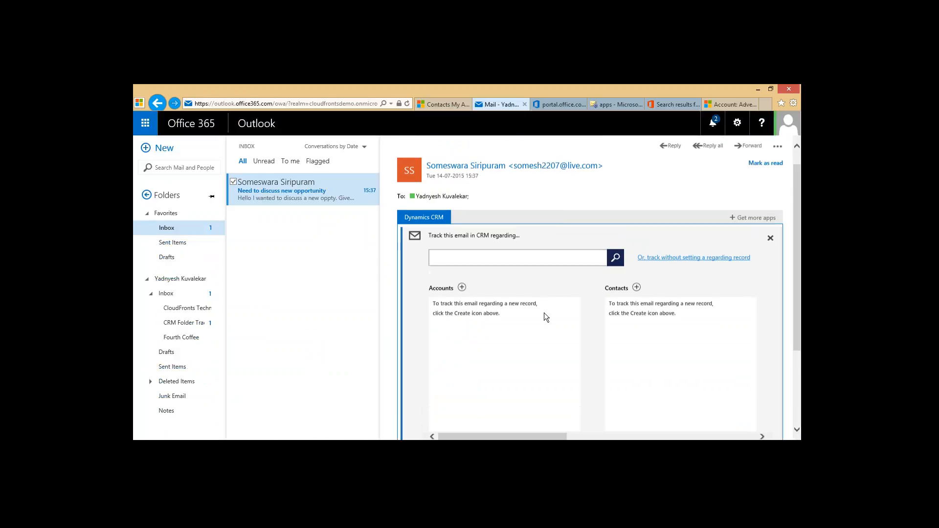
click(434, 239)
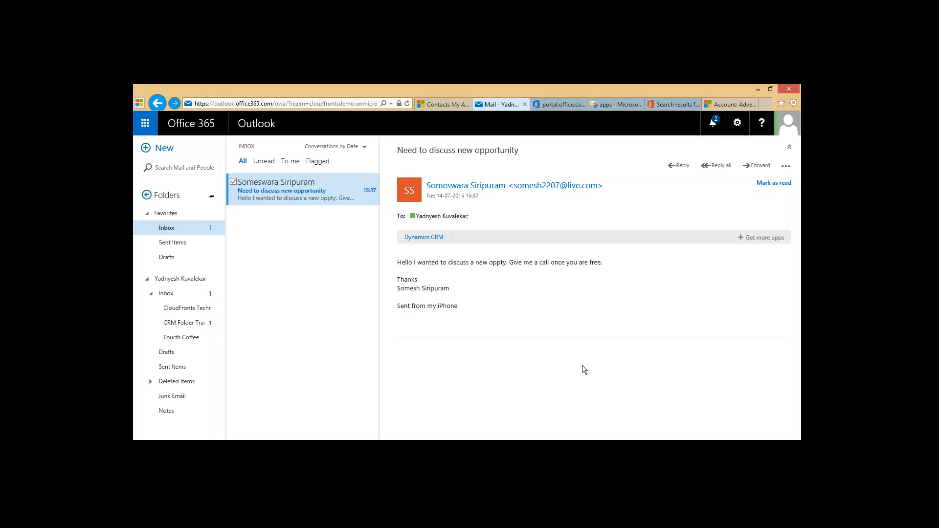
mouse_move(679, 437)
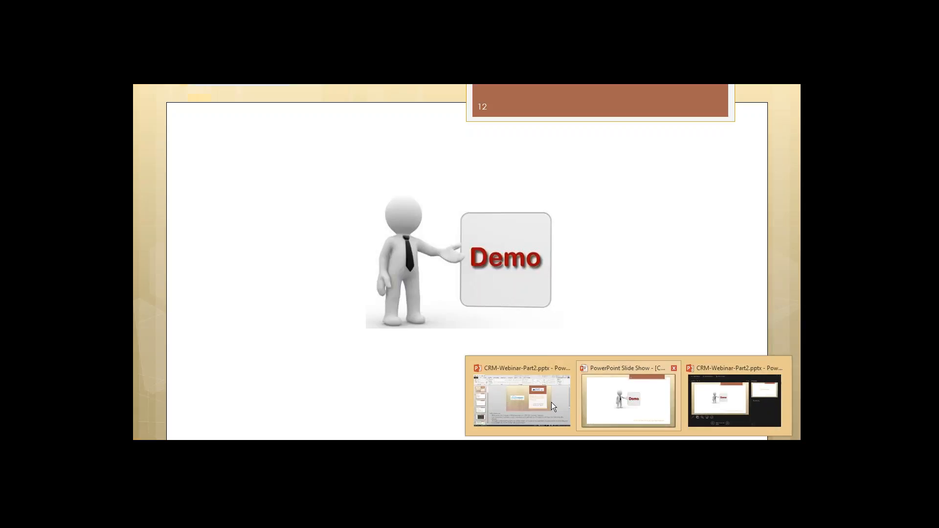
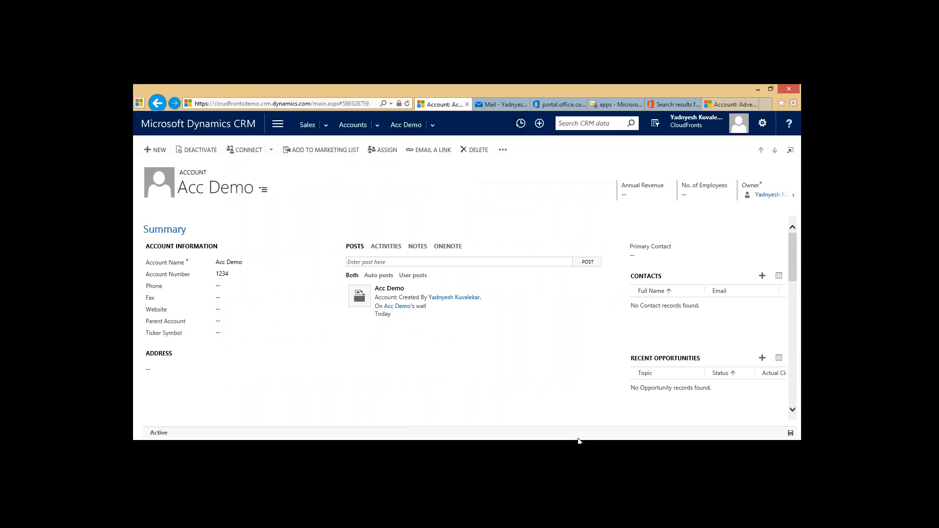
Switch from the Acc Demo account record to the Default Solution window with the Account entity's keys
click(578, 441)
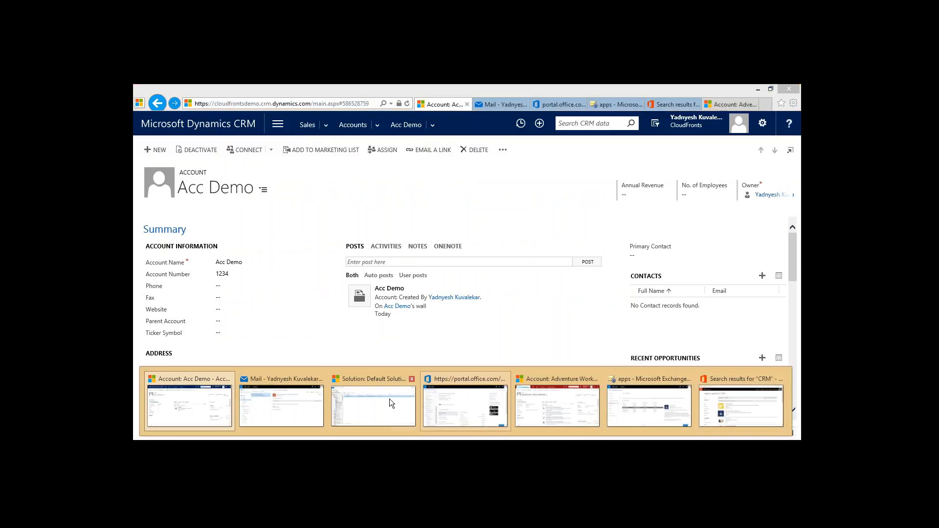
click(390, 403)
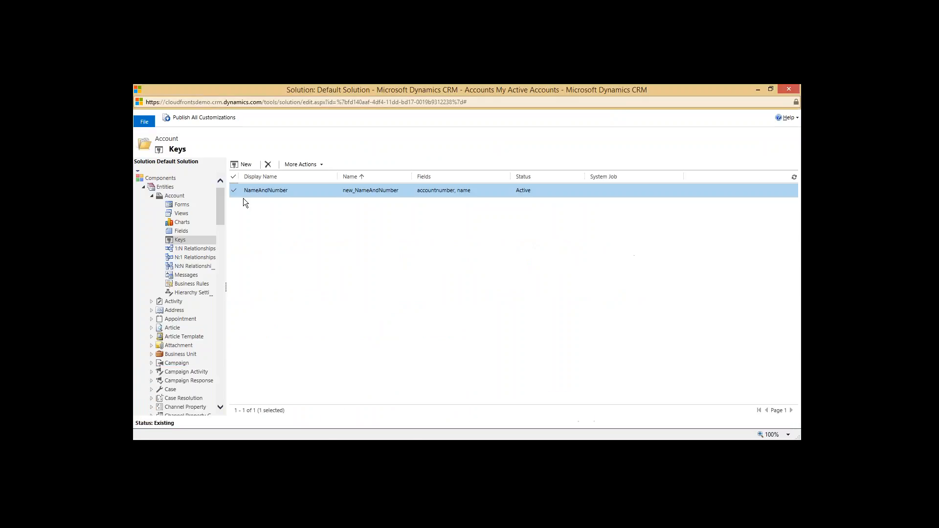
Open the Default Solution's Processes list and examine the conditions and steps of the Project Approval Action
click(151, 196)
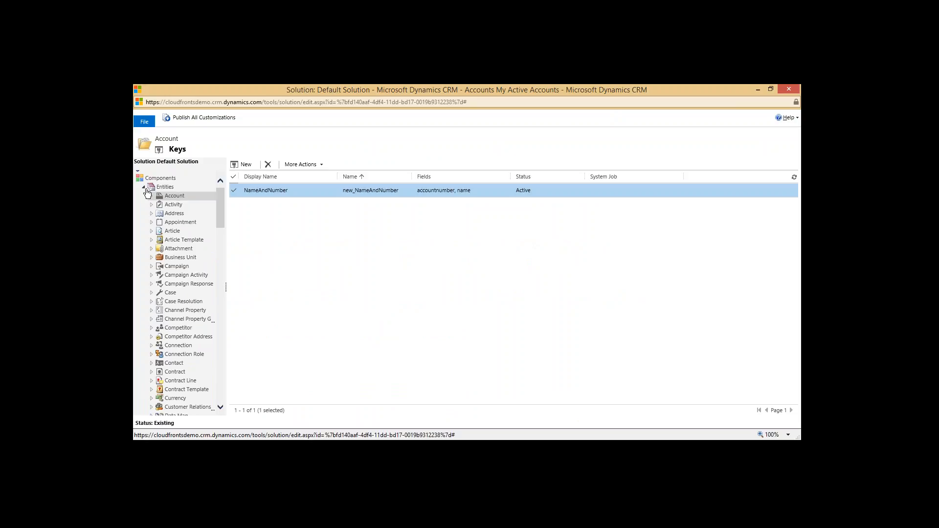
click(145, 188)
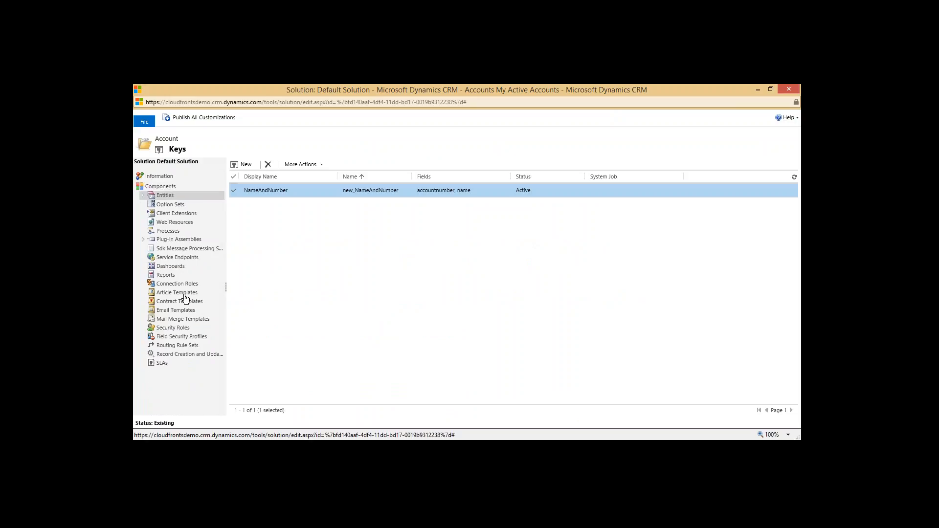
click(180, 233)
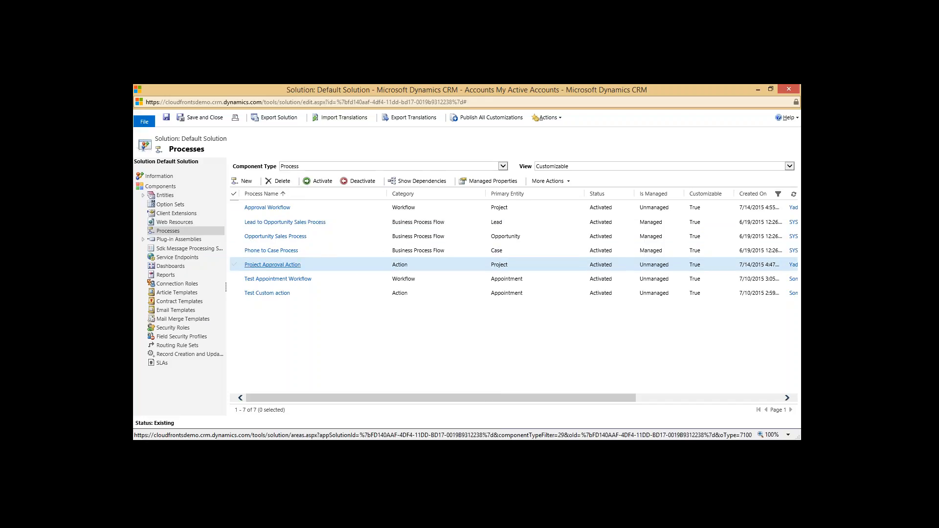
click(272, 264)
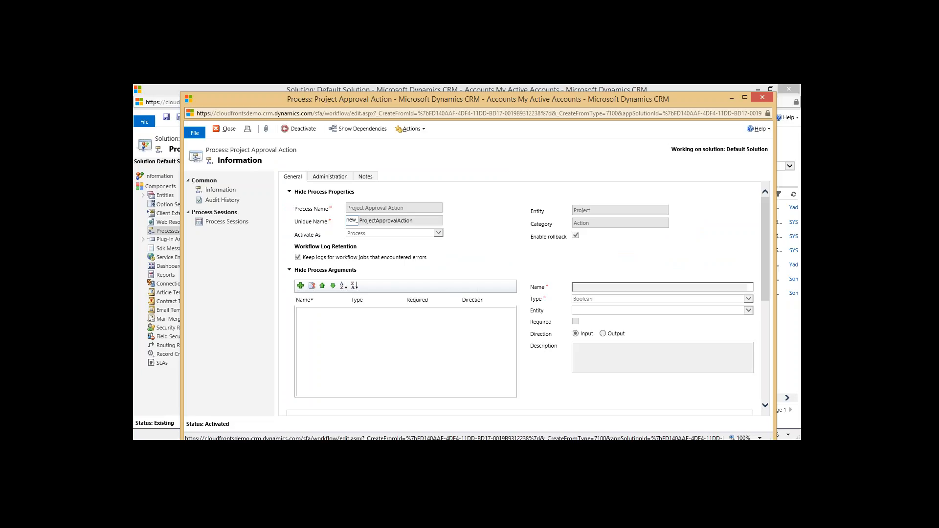
click(314, 270)
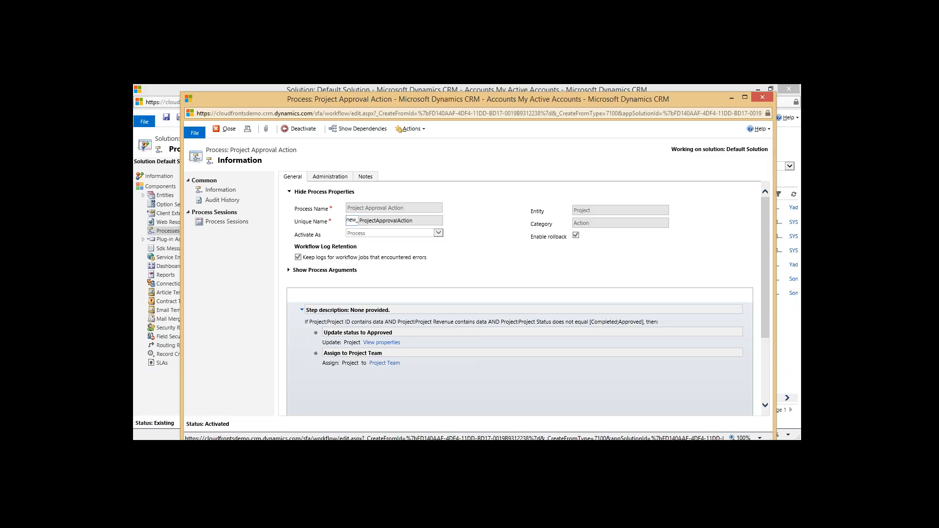
click(727, 97)
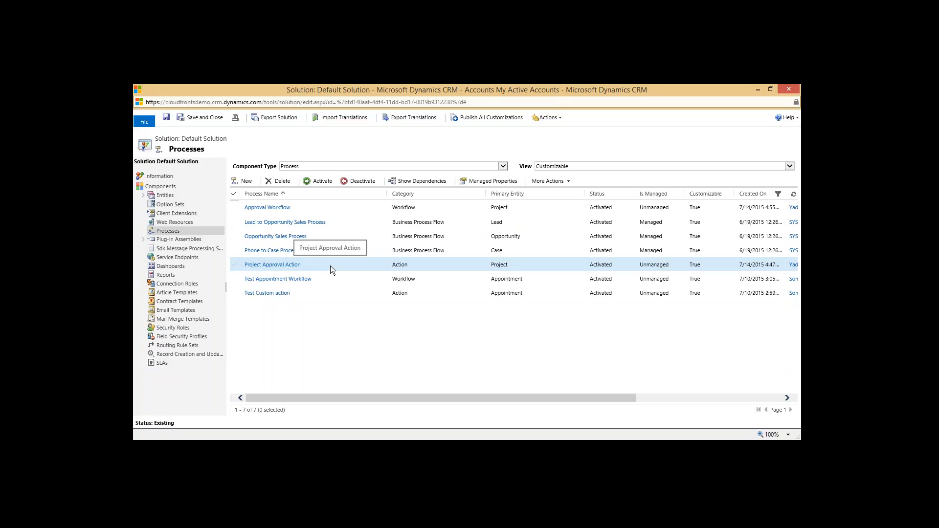
Open the Approval Workflow process and examine its start options and the step that runs the approval action
click(274, 207)
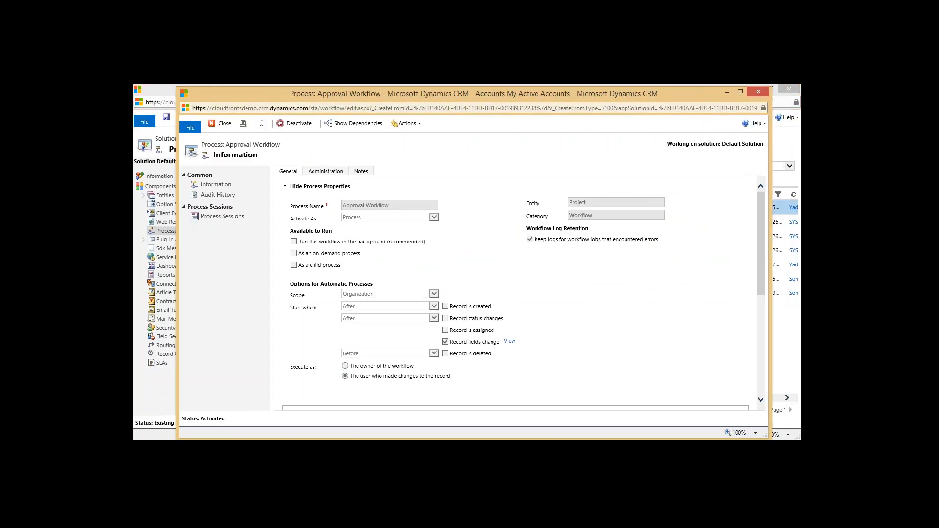
scroll(579, 327, down, 3)
scroll(567, 289, up, 3)
scroll(435, 336, down, 1)
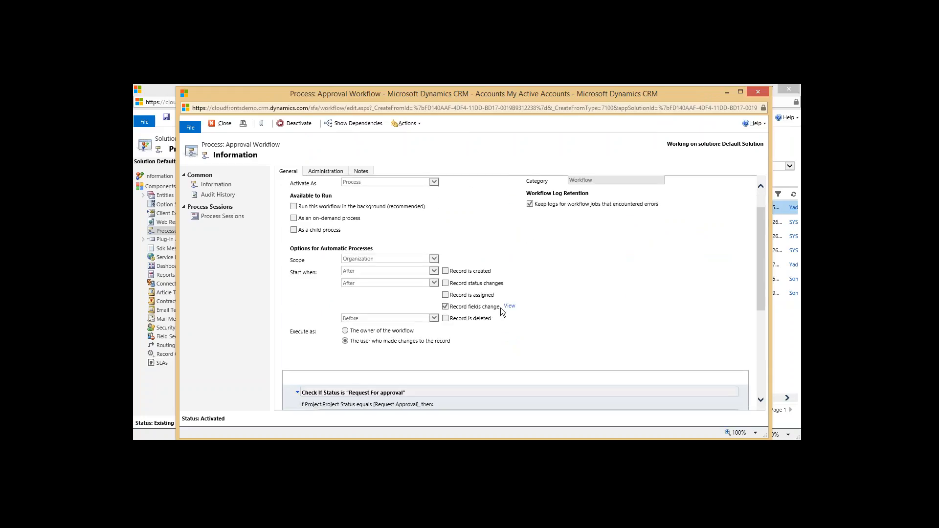
scroll(500, 307, down, 3)
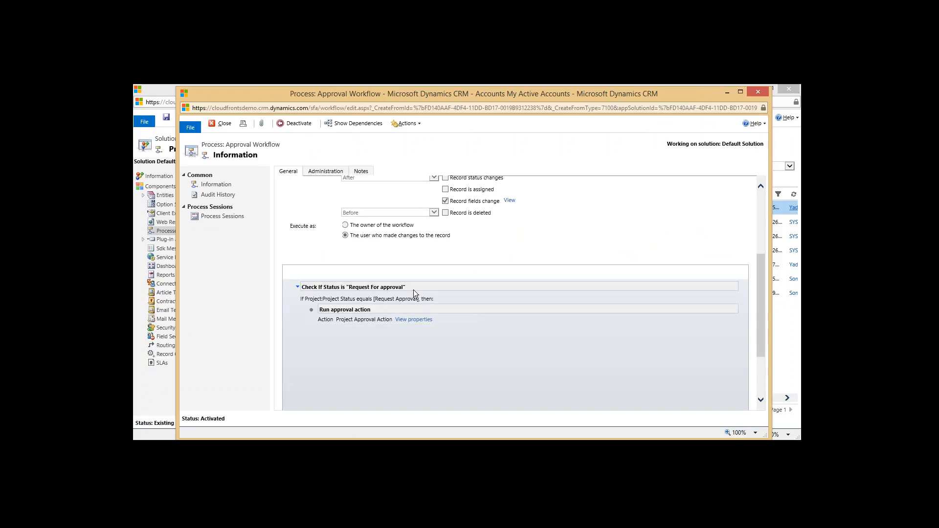
Deactivate the Approval Workflow, add a Perform Action step below the existing condition, and check which actions it offers
click(288, 124)
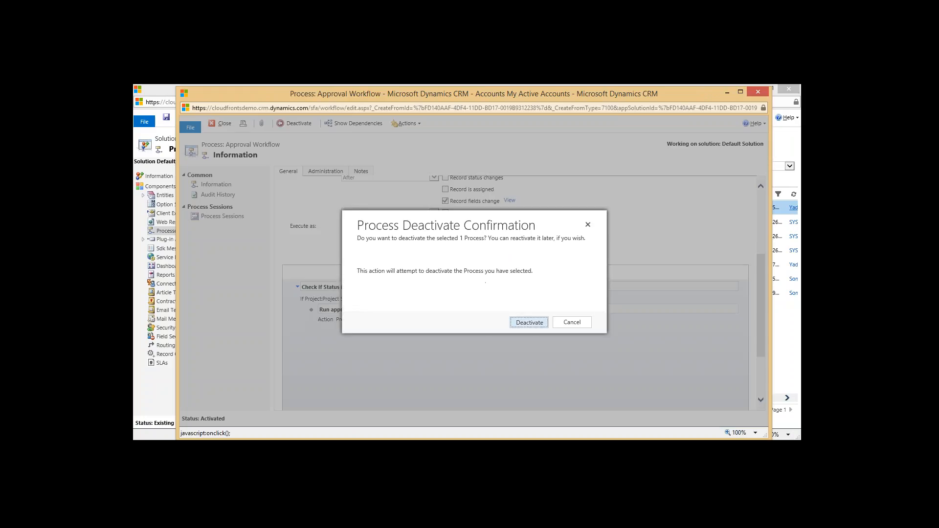
click(528, 323)
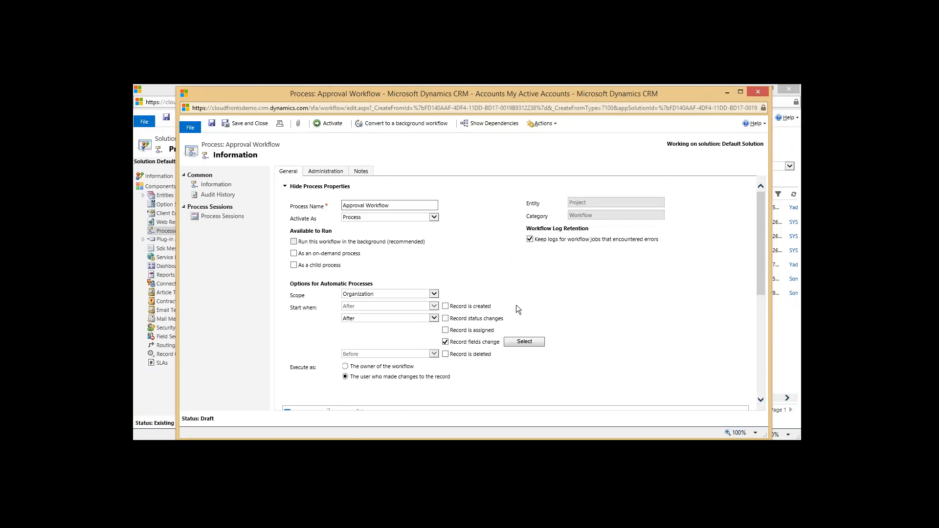
scroll(515, 304, down, 5)
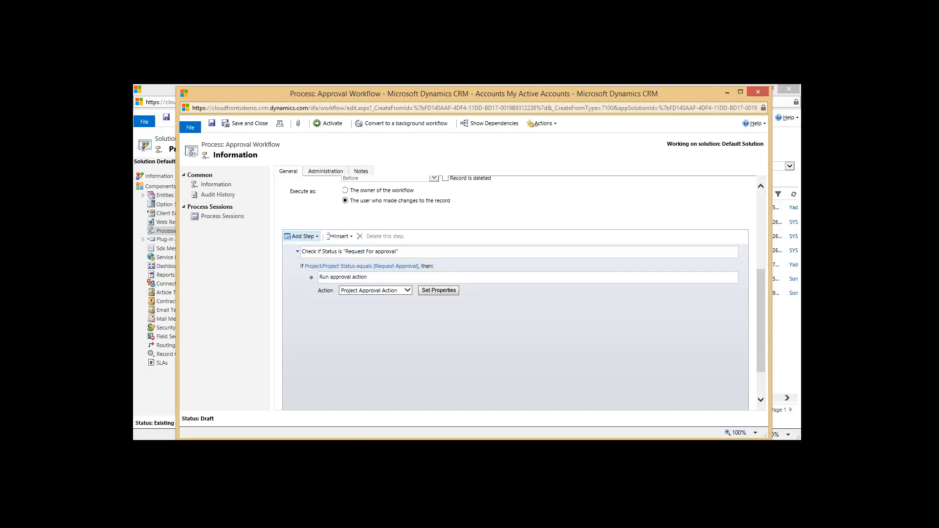
click(302, 236)
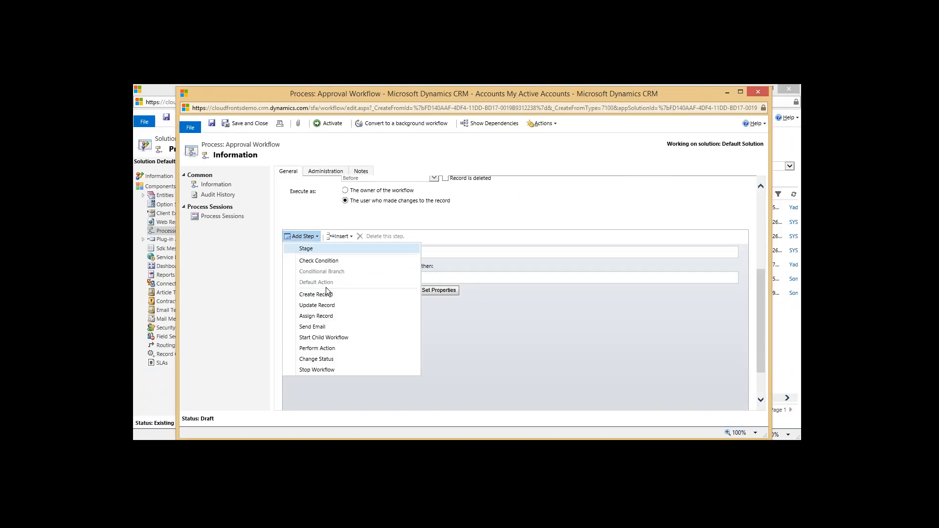
click(333, 348)
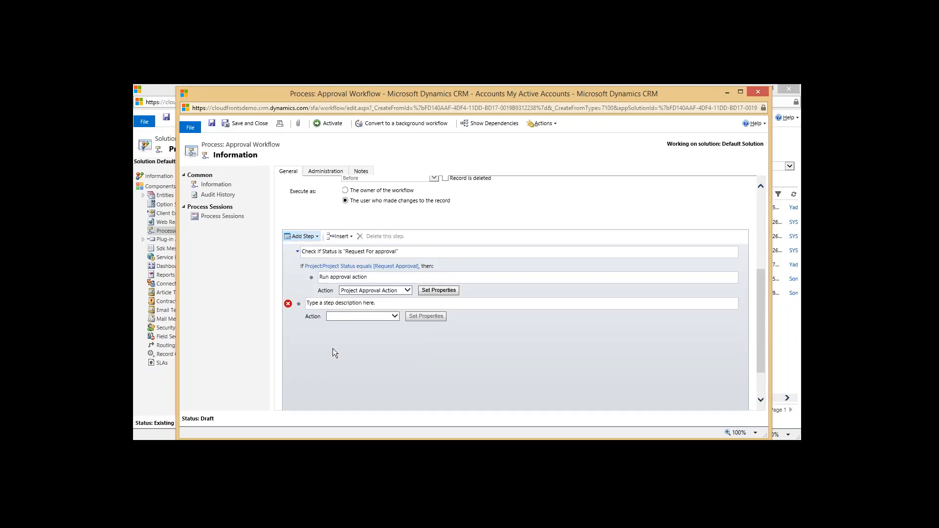
click(380, 318)
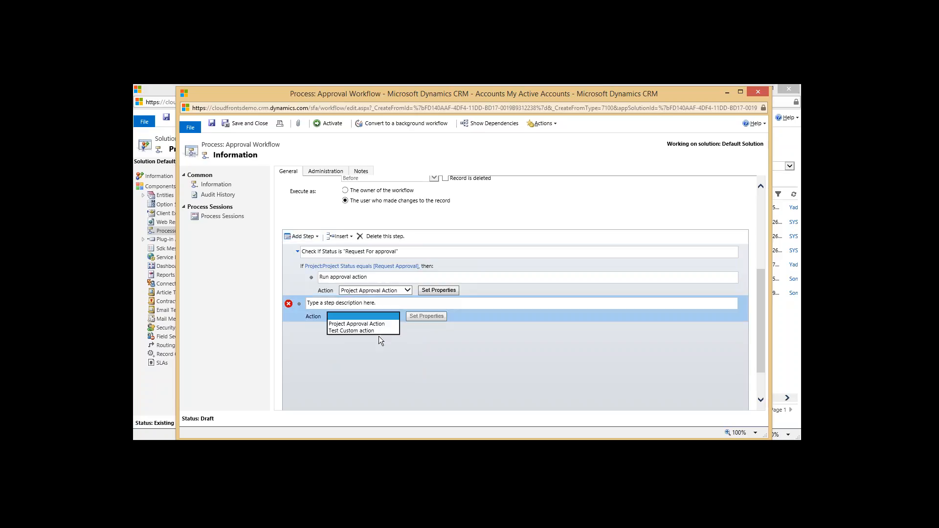
click(306, 295)
Examine the input properties of the Project Approval Action used in the "Run approval action" step
click(367, 247)
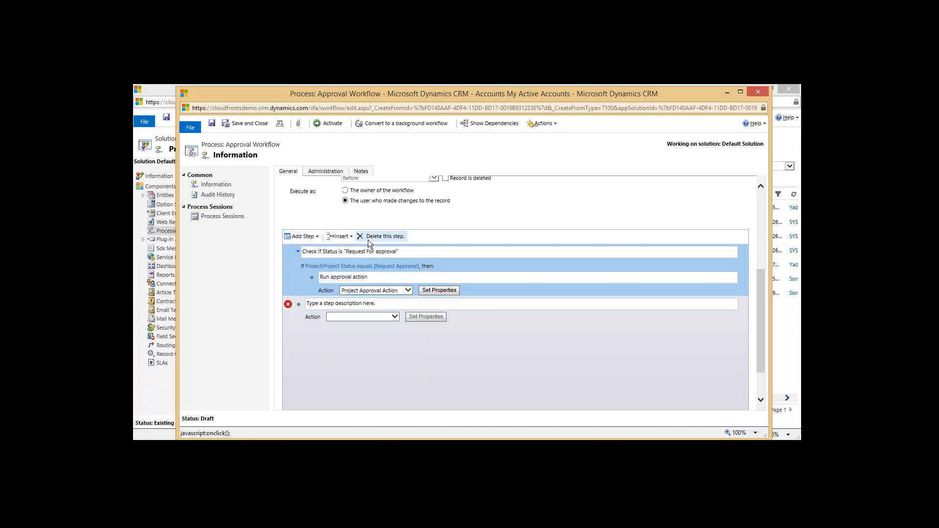
click(439, 291)
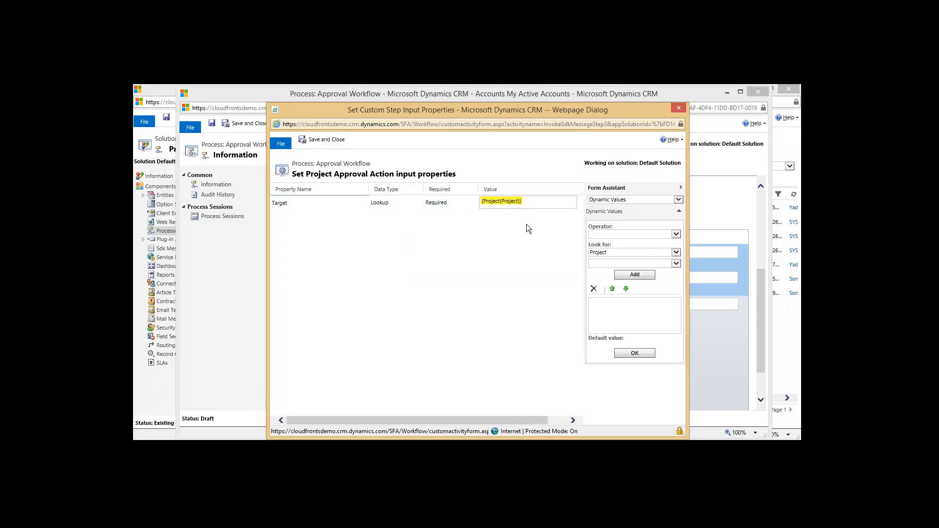
click(679, 109)
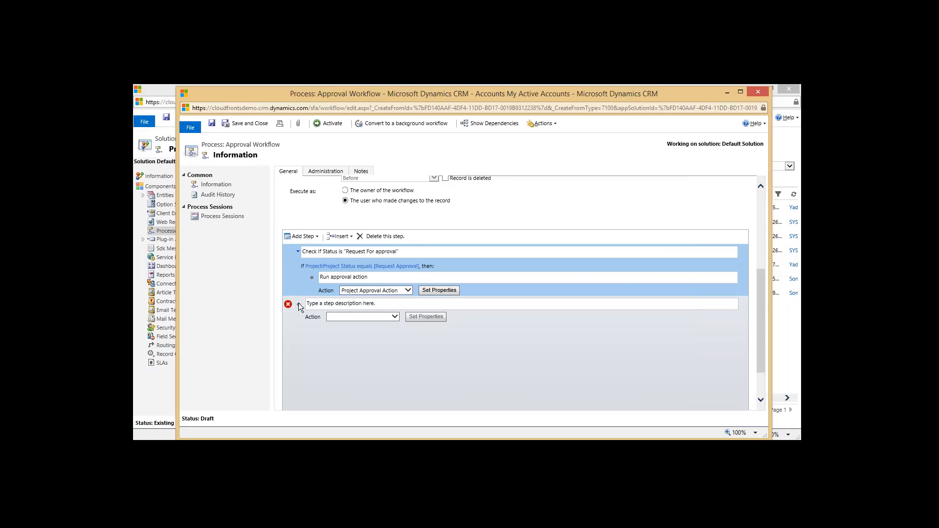
Delete the blank Perform Action step and activate the Approval Workflow again
click(308, 301)
click(382, 236)
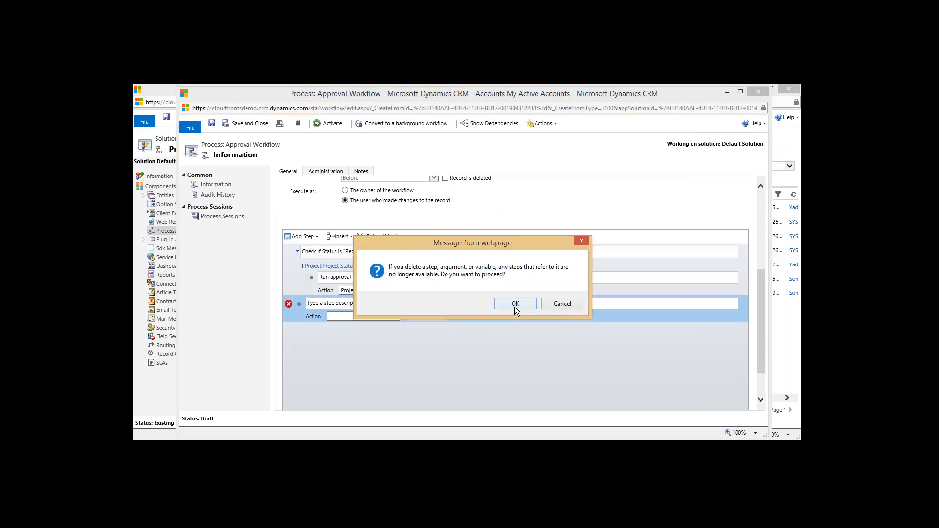
click(514, 304)
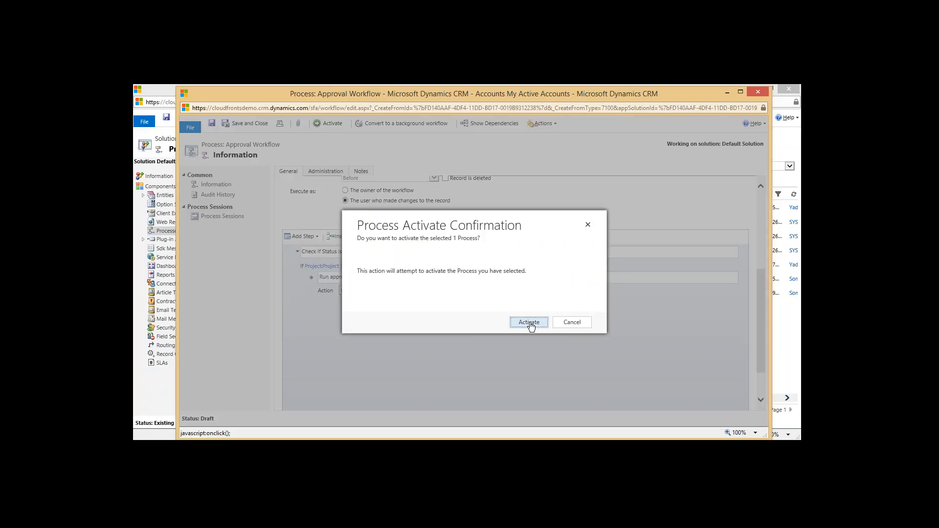
click(528, 324)
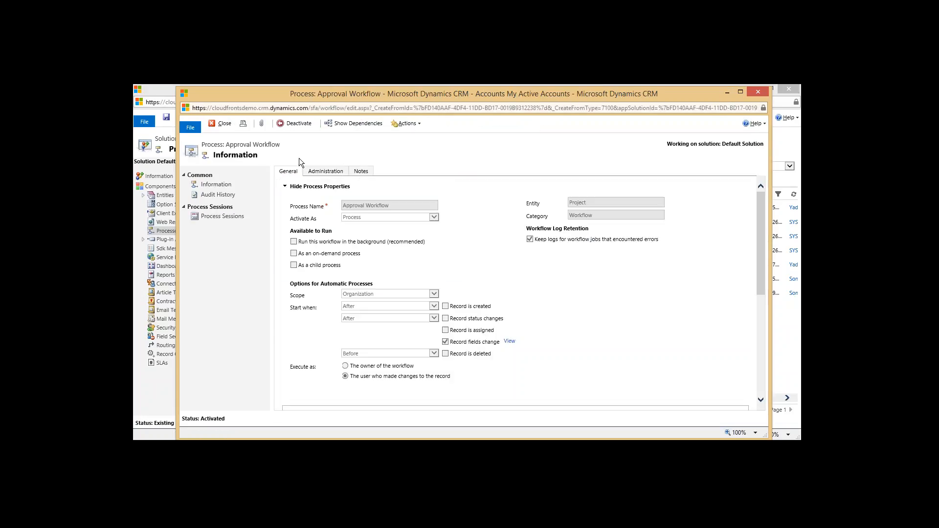
Return to the main CRM window, go to the Projects list and open the Salesforce Integration project
click(725, 92)
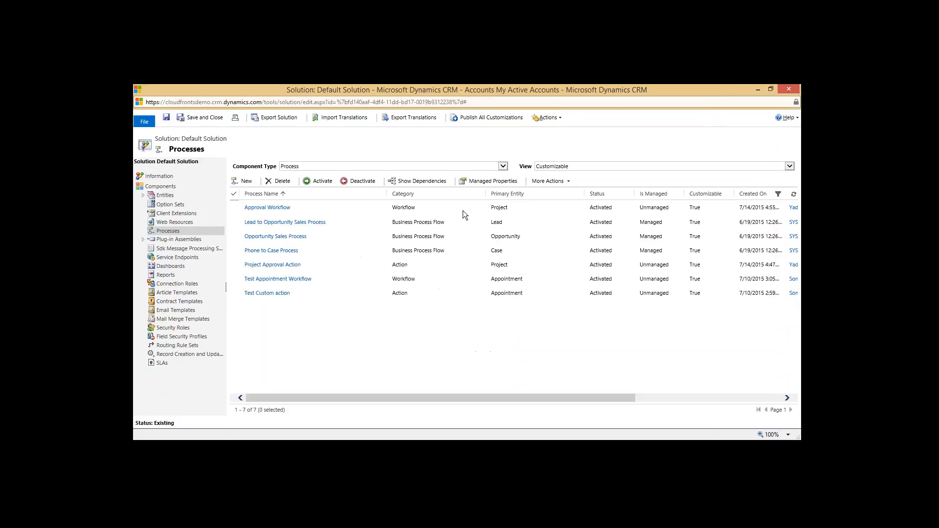
click(756, 90)
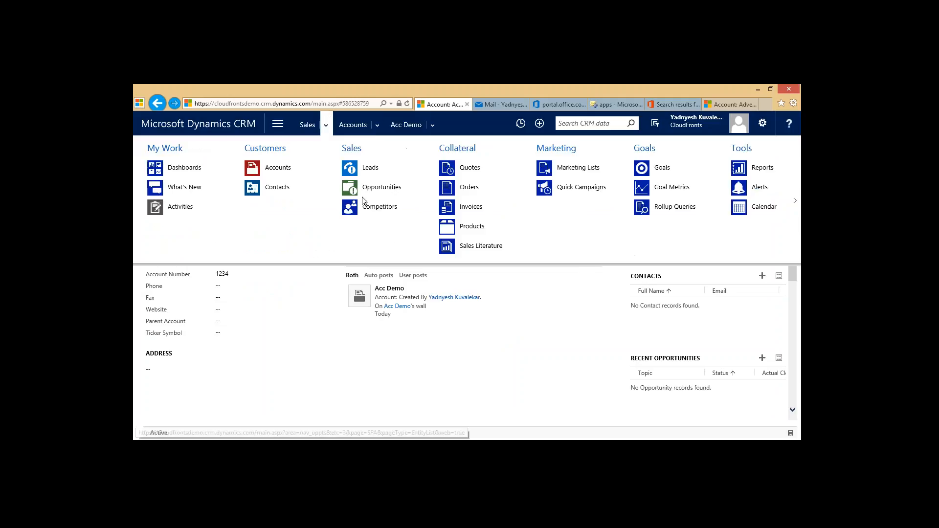
scroll(362, 195, down, 5)
click(295, 166)
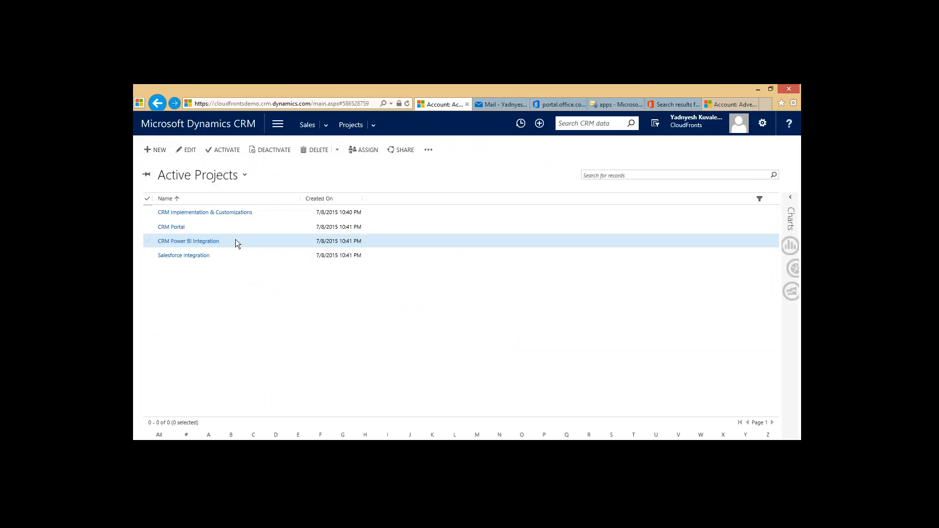
click(241, 255)
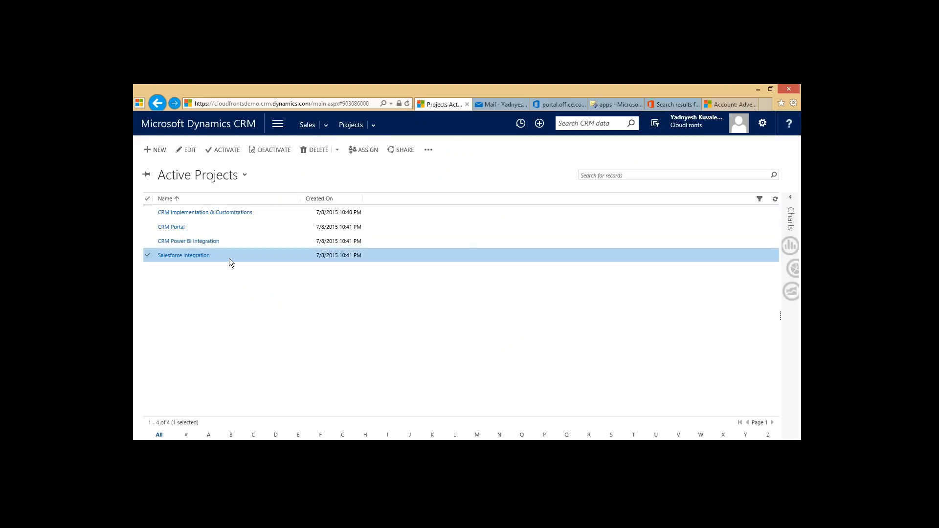
double_click(230, 259)
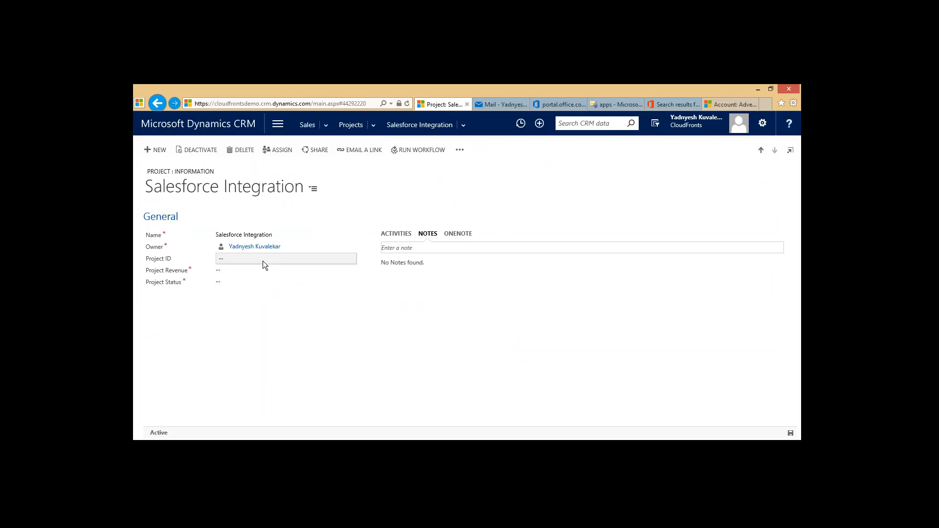
Set the project's Project ID to 56465, Project Revenue to $5,000 and Project Status to Request Approval
click(263, 259)
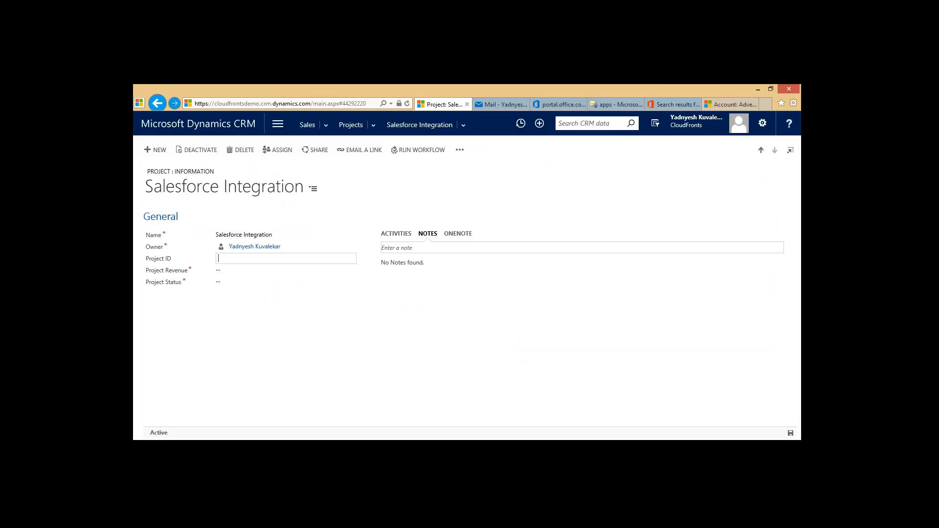
text(56465)
key(Tab)
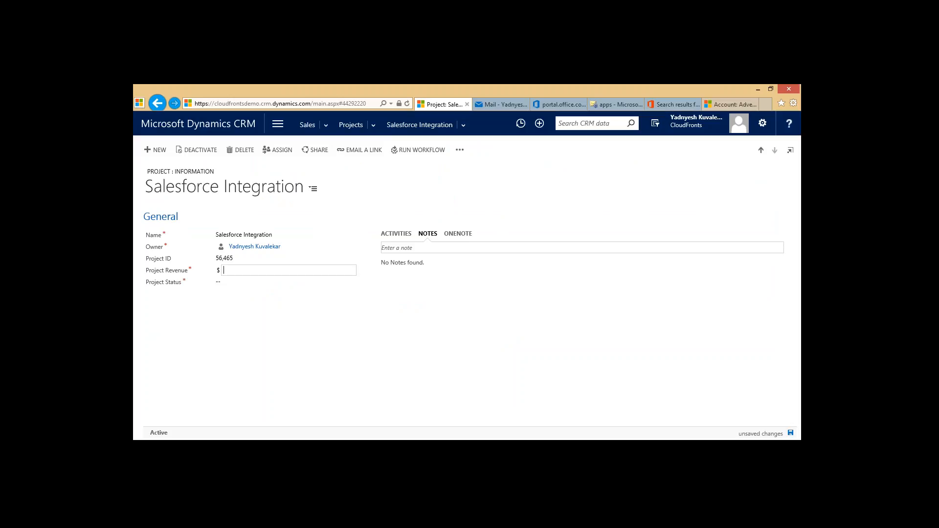
text(5000)
key(Tab)
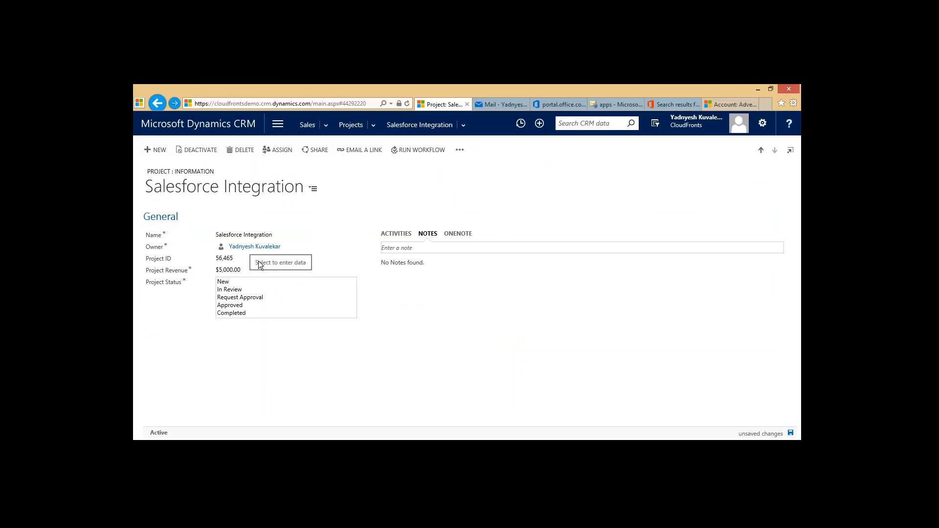
click(277, 297)
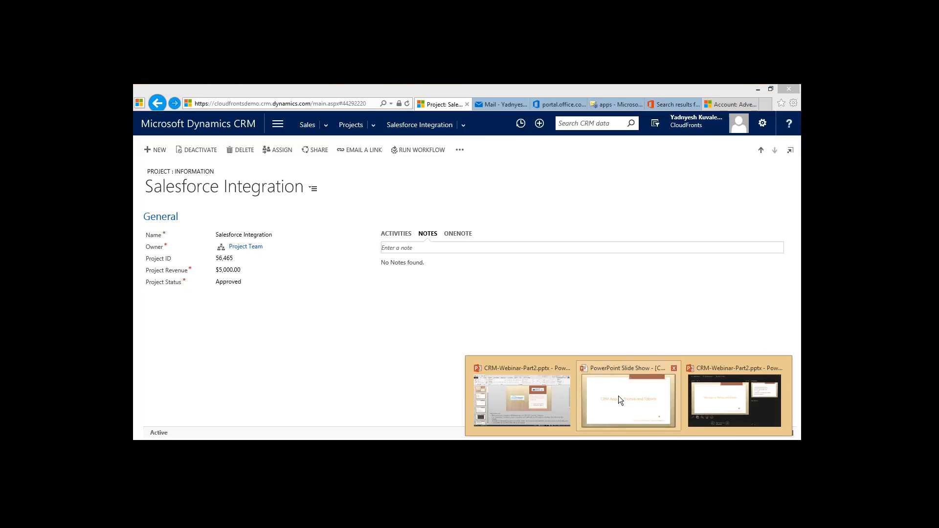
Switch to the PowerPoint slide show and advance to the "CRM for phones and tablets" slide
click(618, 398)
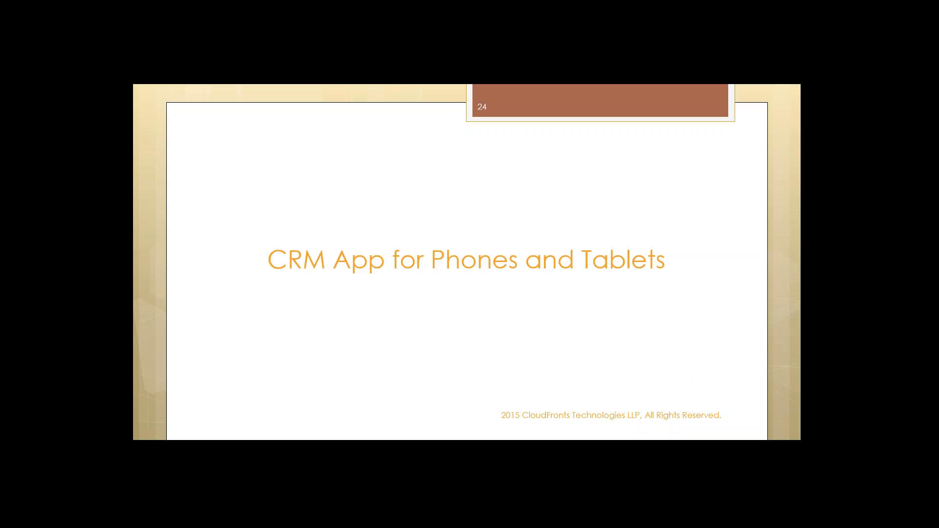
click(565, 424)
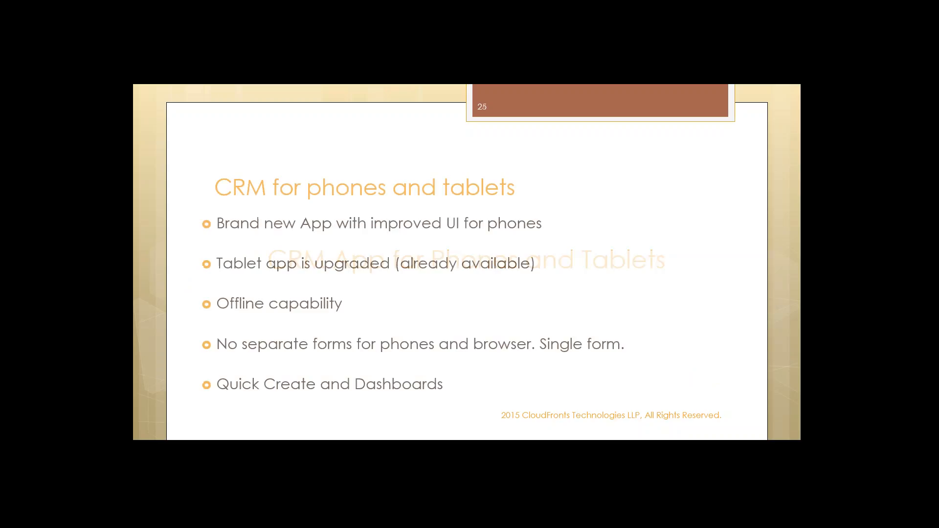